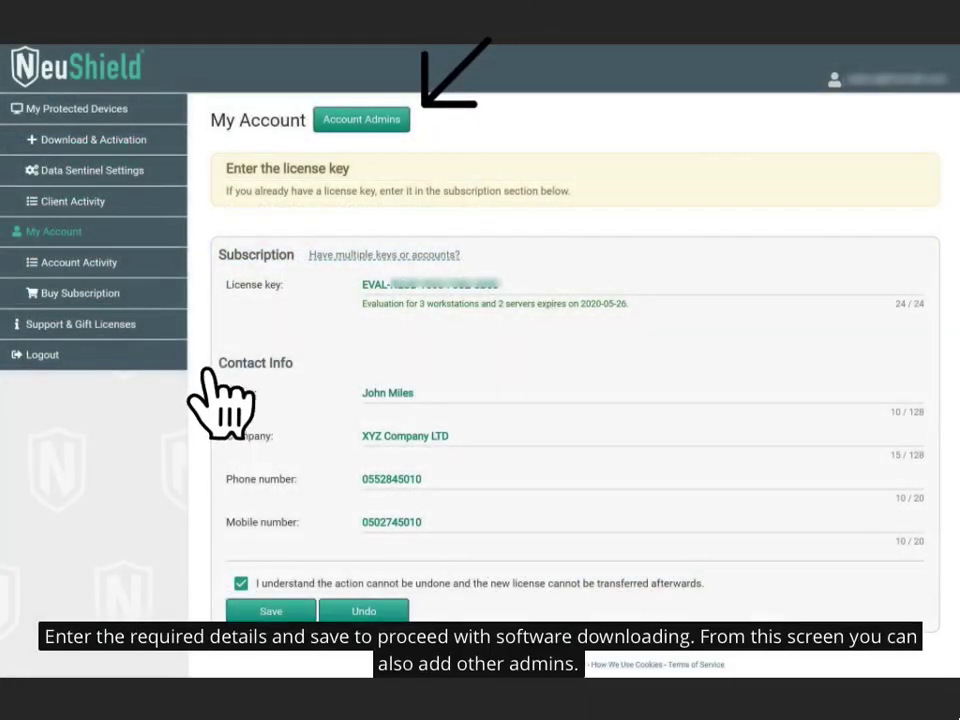
Go to the Download & Activation page of the NeuShield account portal
click(160, 140)
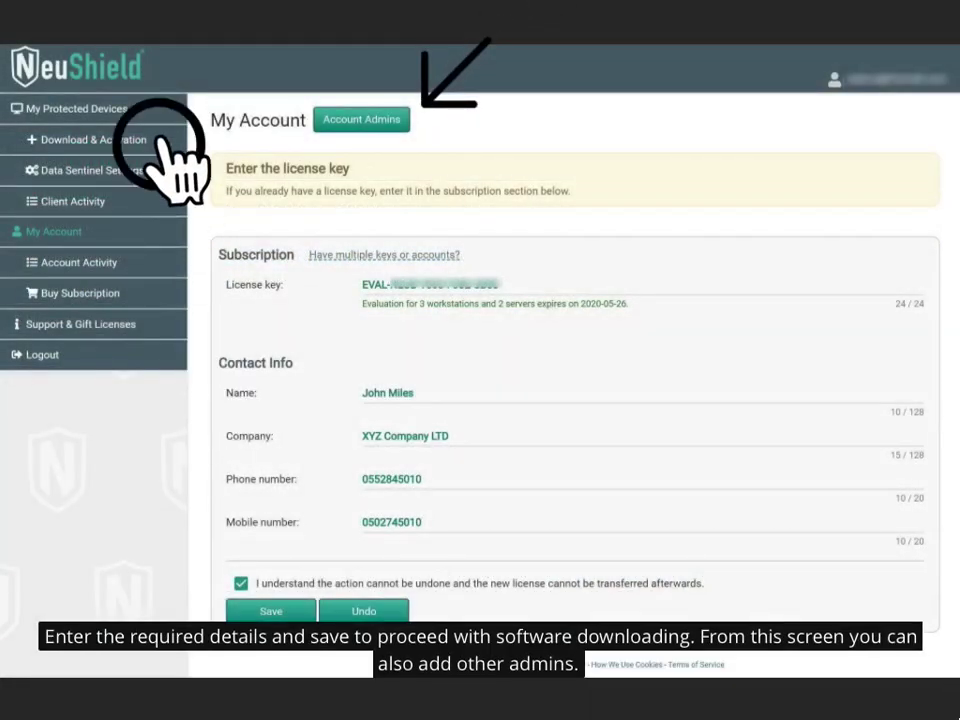
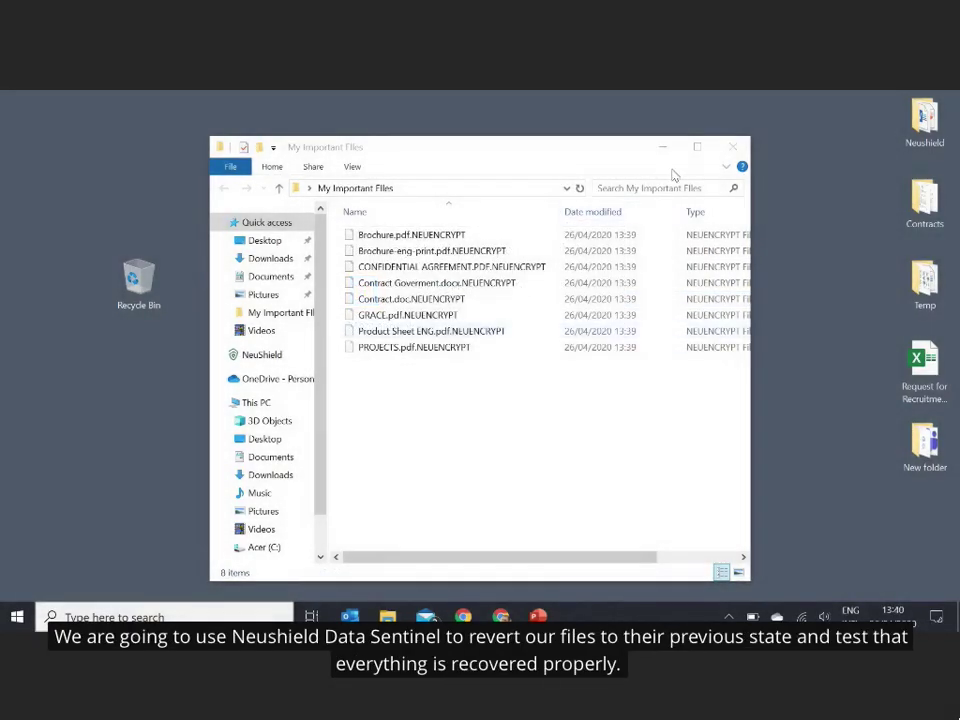
Close the encrypted folder and revert all changes in My Important Files with NeuShield, leaving the file lockdown off
click(733, 150)
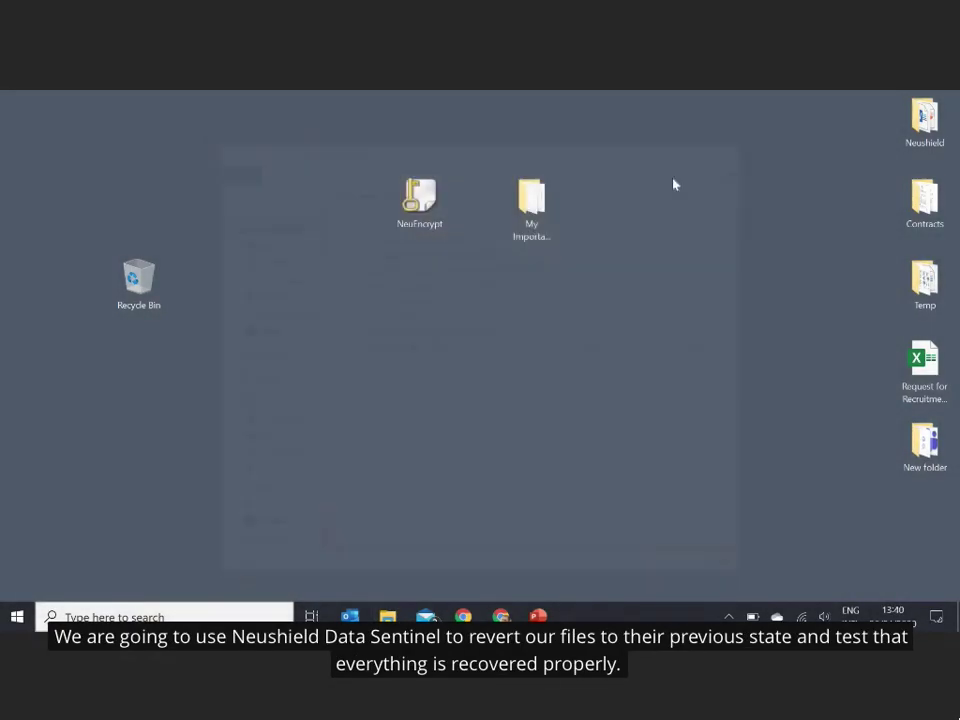
right_click(531, 204)
mouse_move(418, 284)
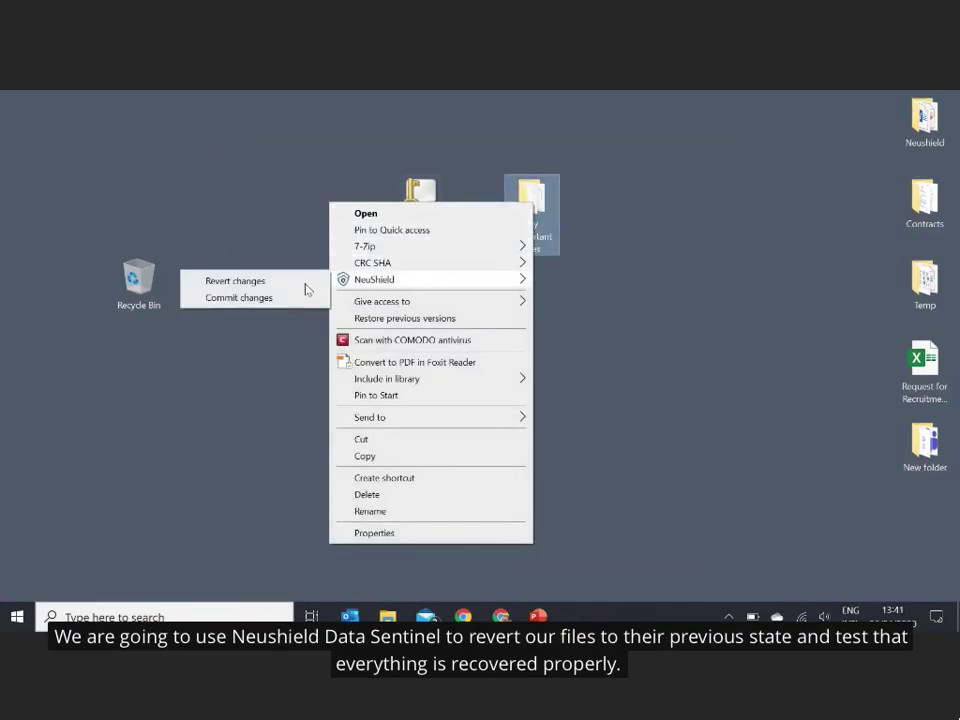
click(281, 288)
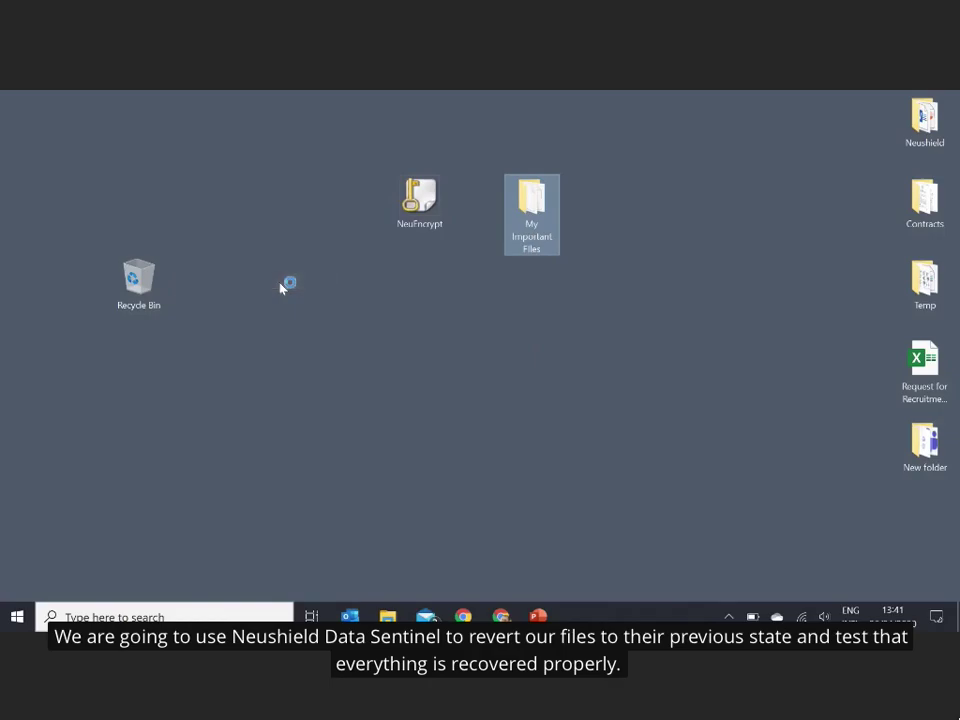
click(356, 401)
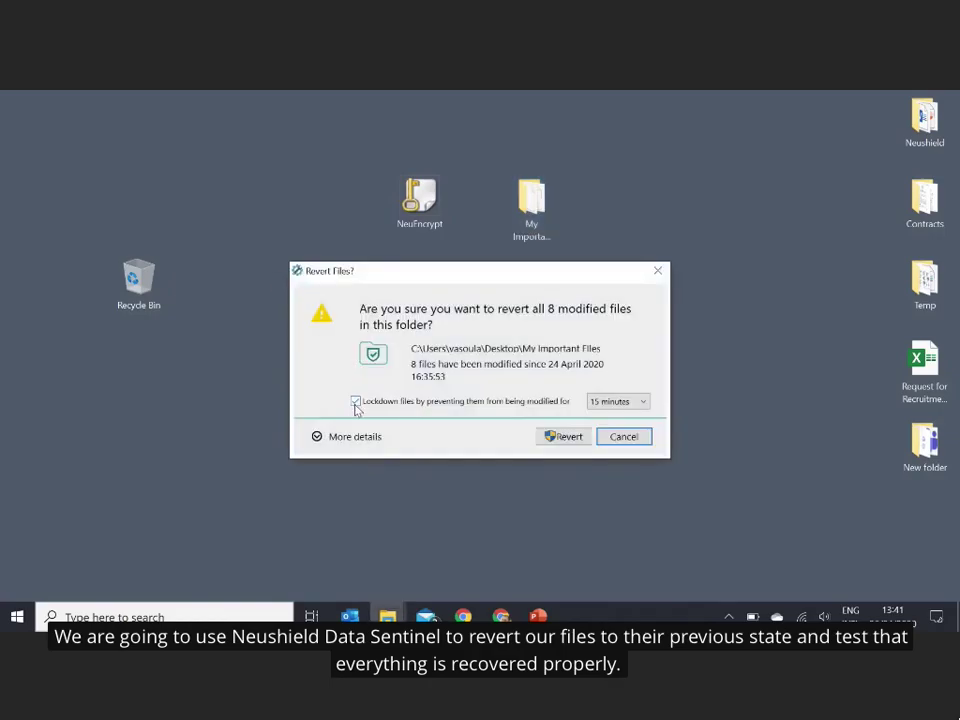
click(356, 401)
drag(476, 277, 454, 146)
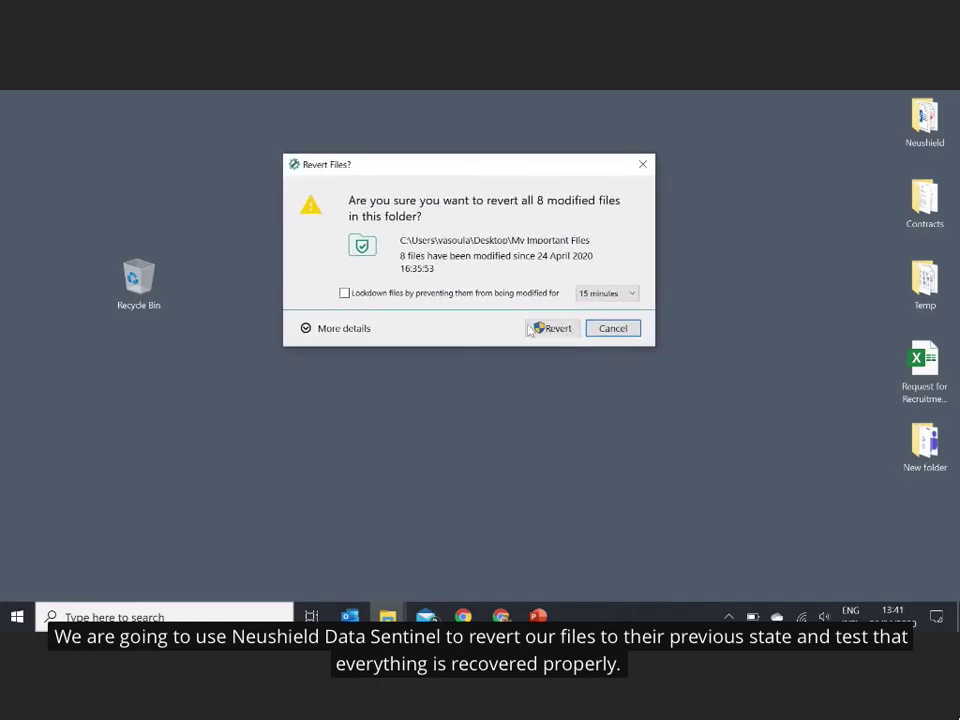
click(343, 328)
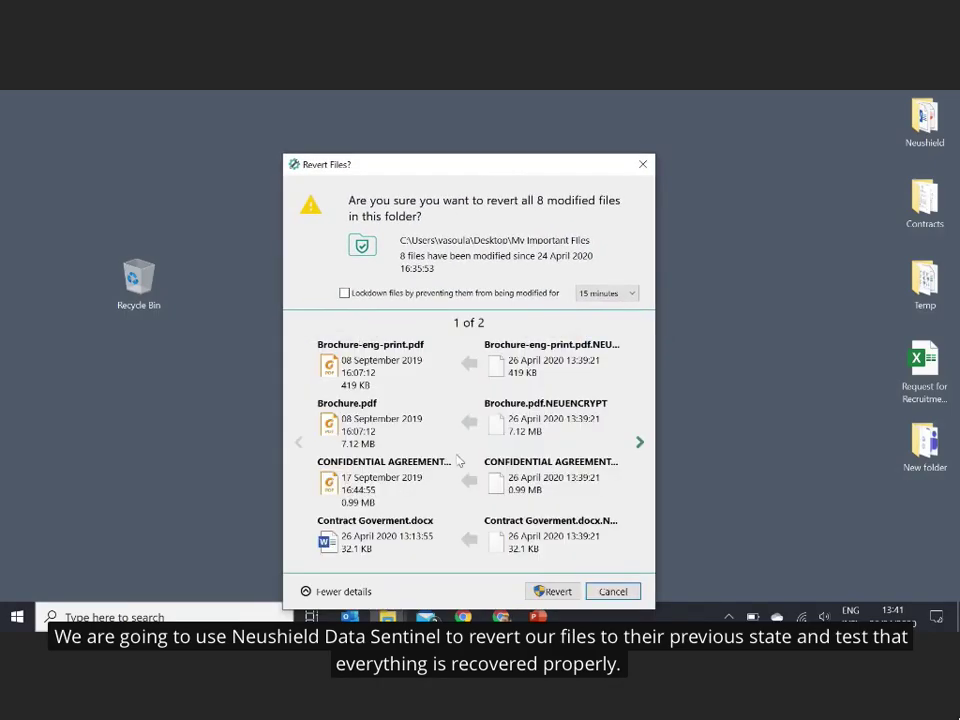
click(560, 591)
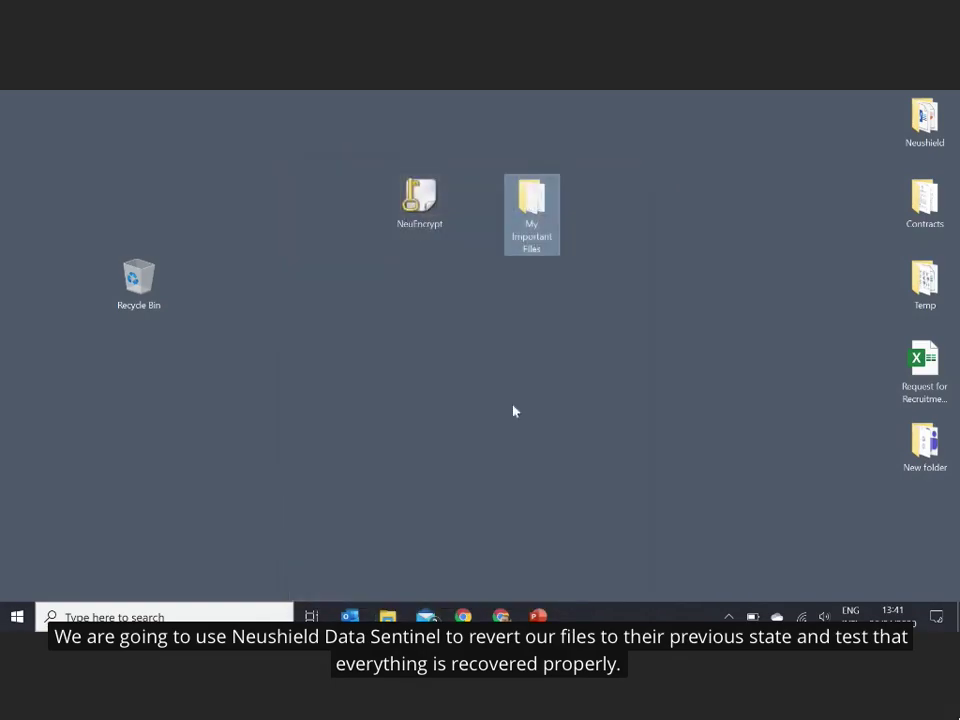
Check the reverted files in My Important Files by opening the Contract document and the Product Sheet ENG file
double_click(536, 206)
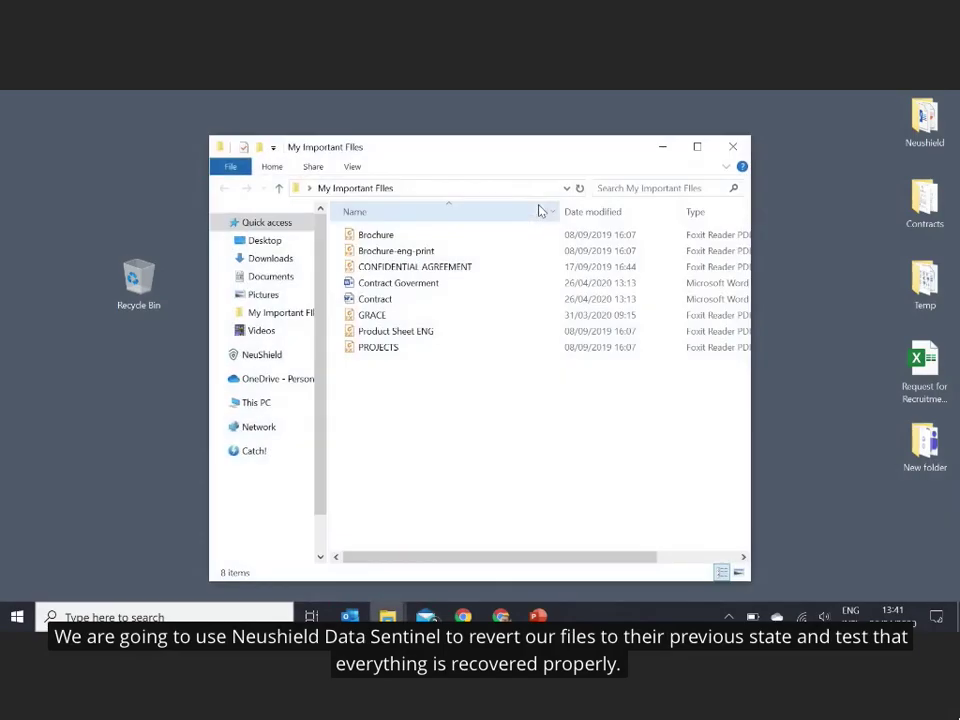
double_click(396, 306)
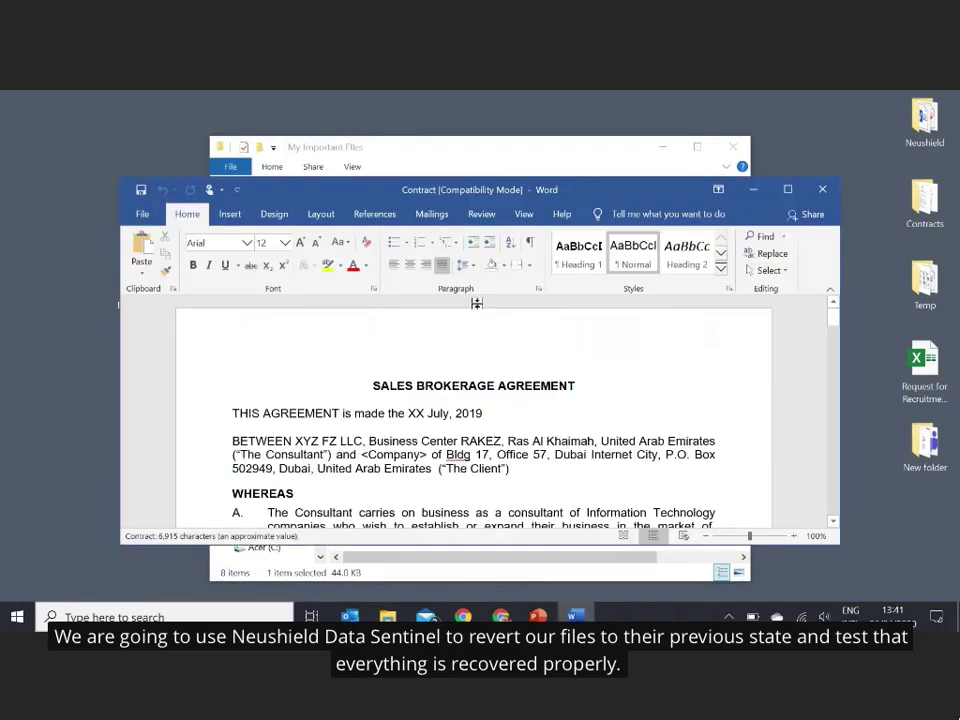
click(822, 189)
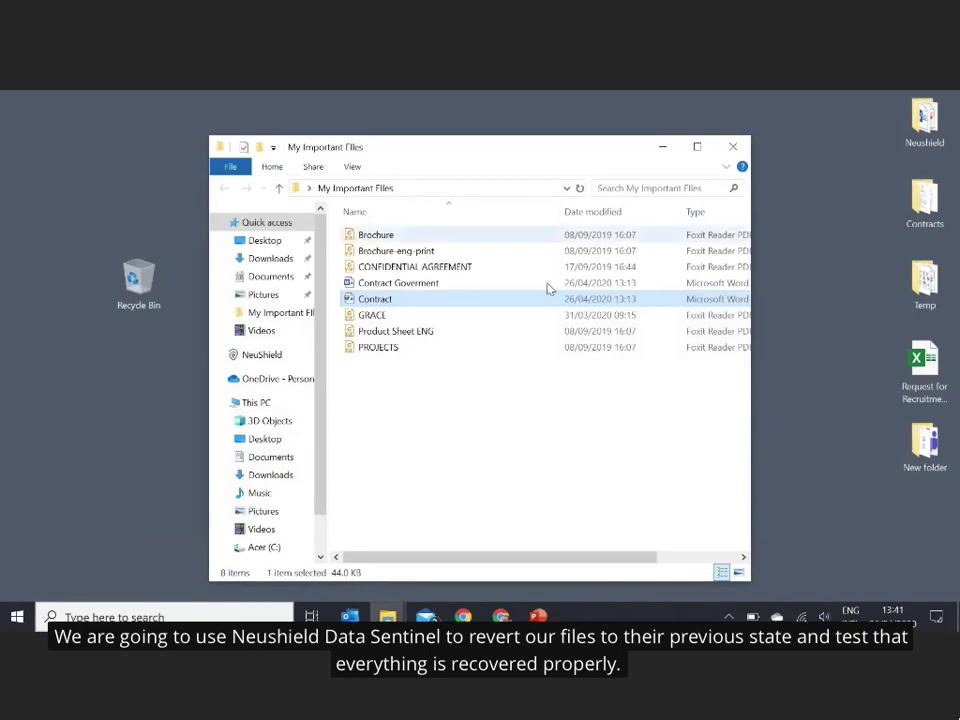
click(508, 346)
double_click(448, 332)
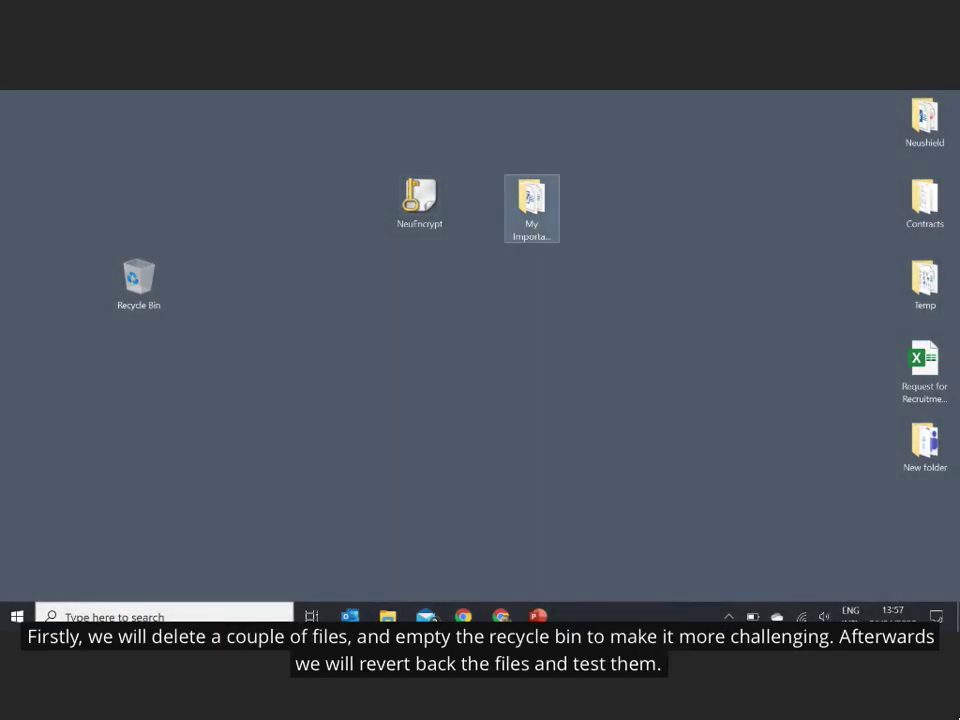
Delete the GRACE, Product Sheet ENG and PROJECTS files from My Important Files and close the folder
double_click(535, 205)
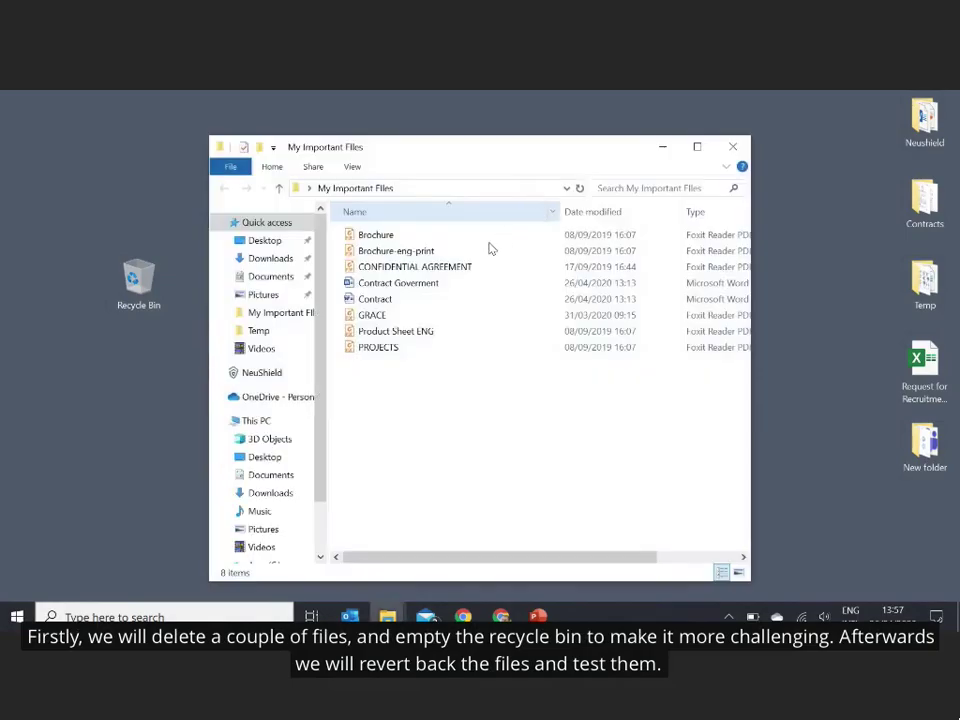
click(395, 319)
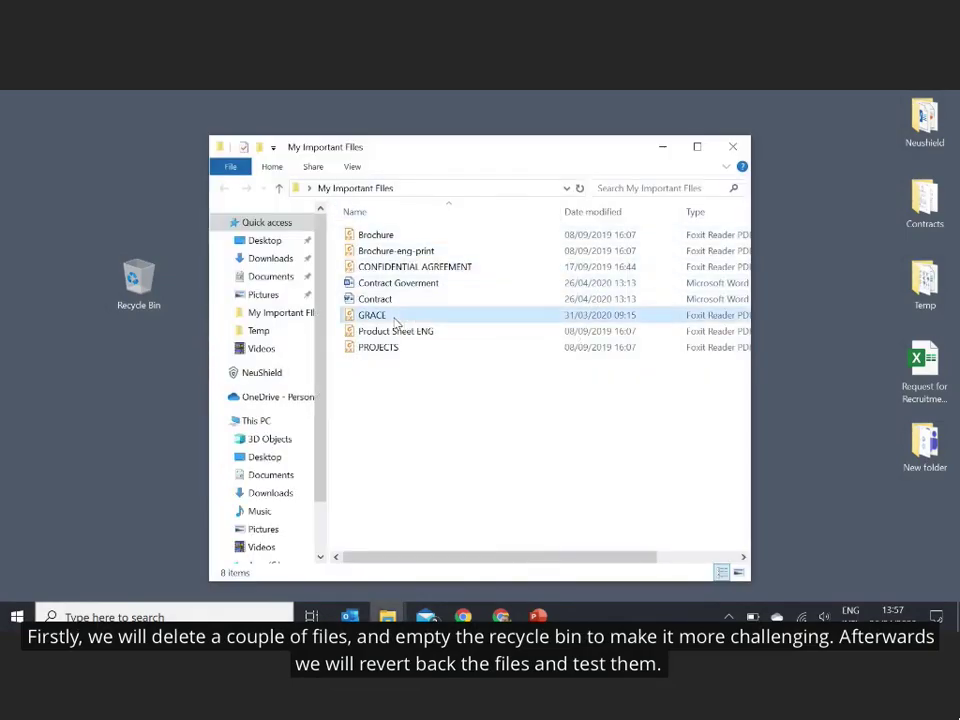
key(shift+Down)
key(shift+Down)
key(Delete)
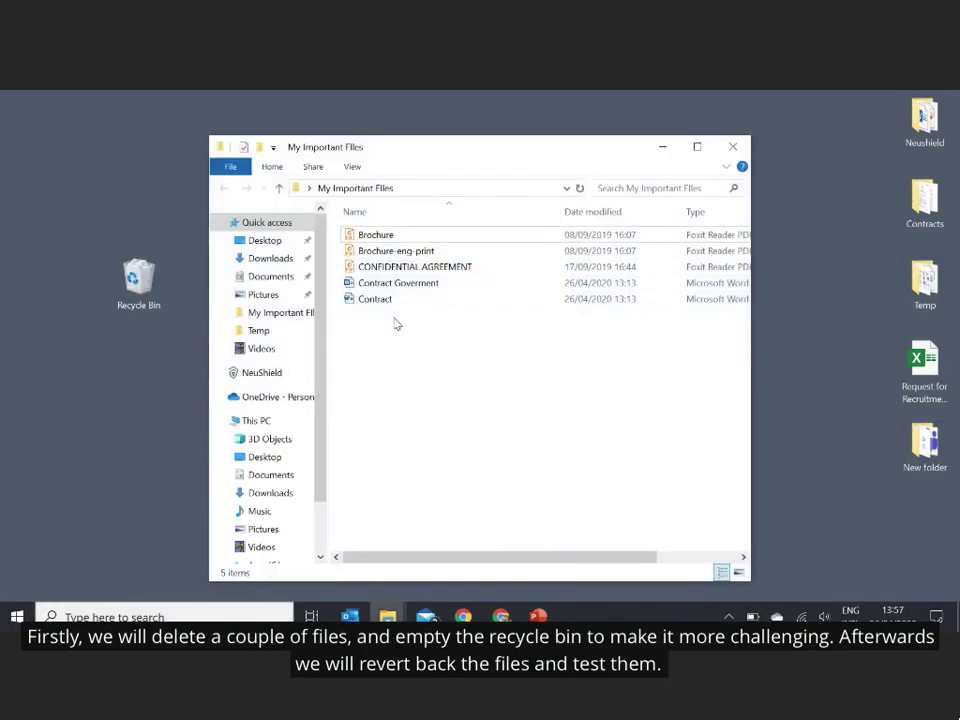
click(732, 147)
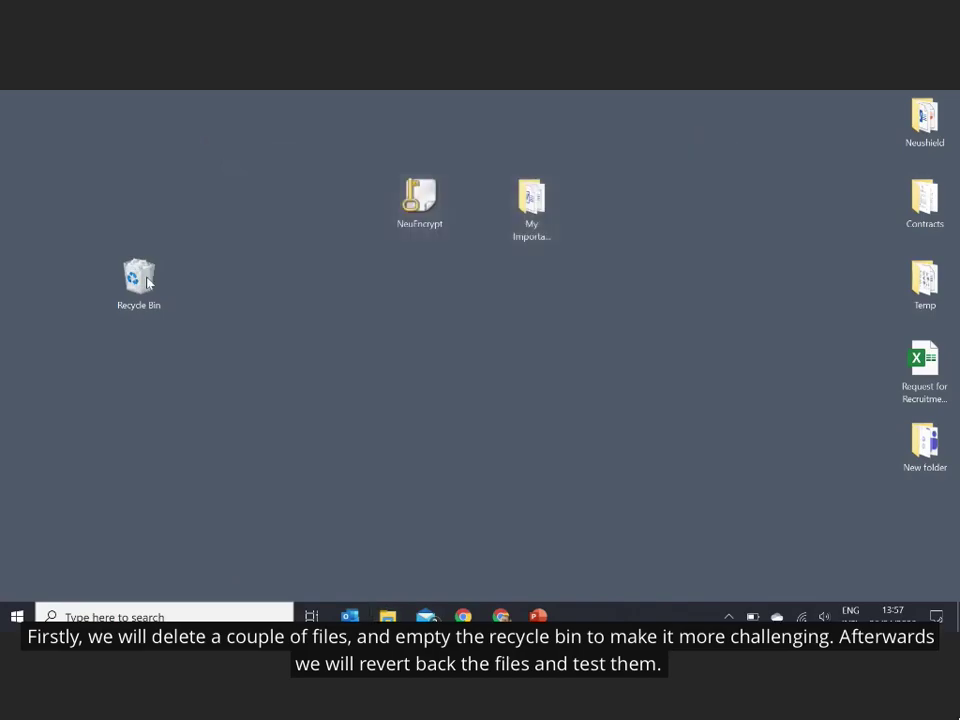
Check the Recycle Bin's contents and empty it, permanently deleting the files
double_click(145, 282)
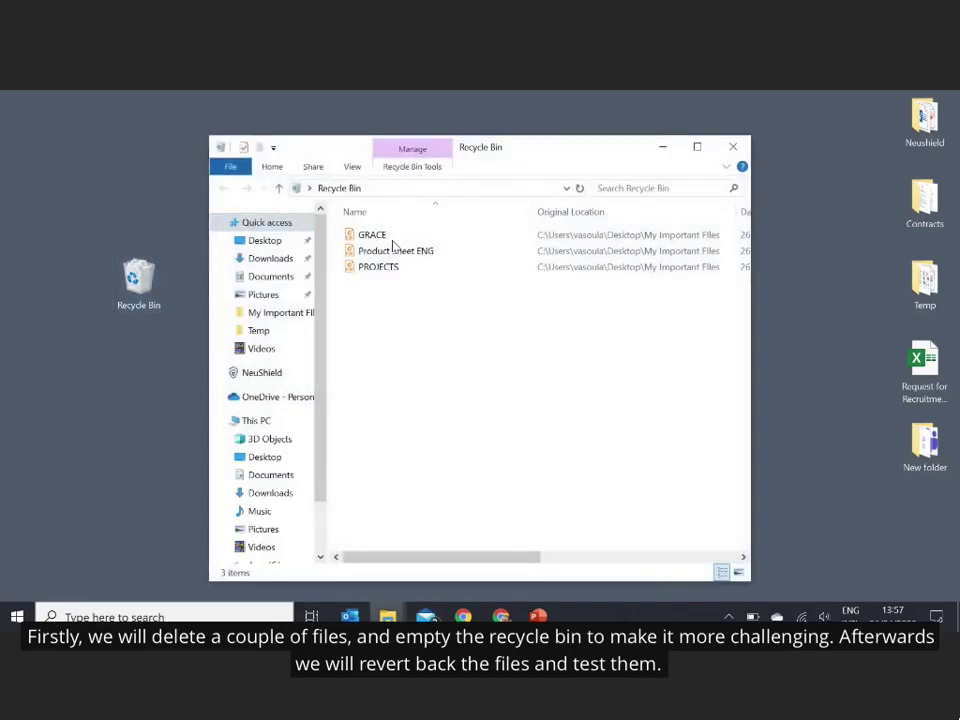
click(733, 147)
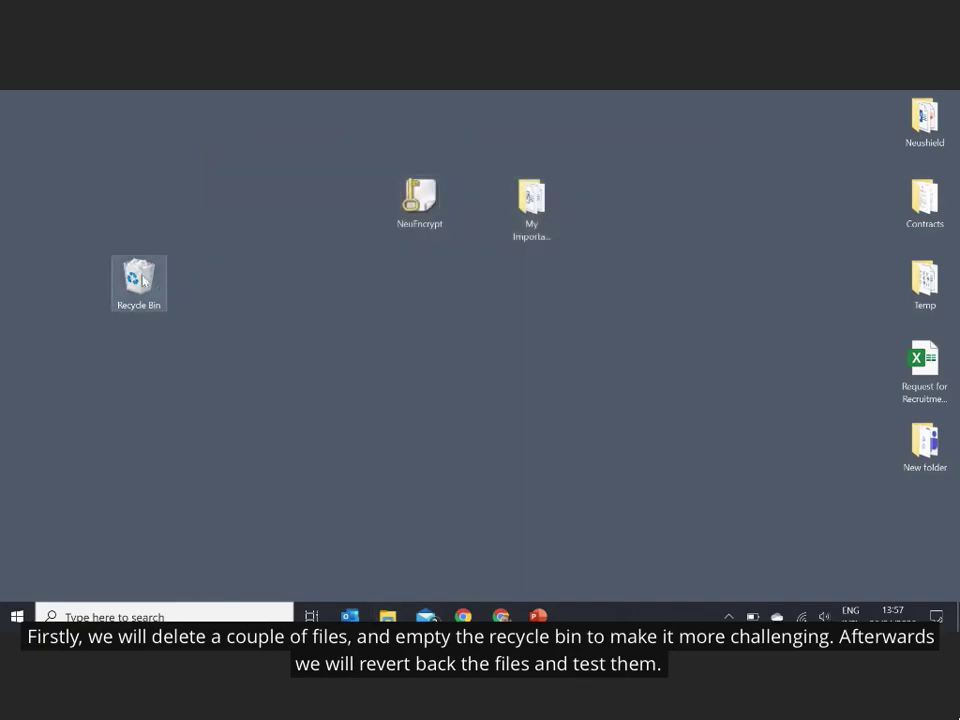
right_click(126, 297)
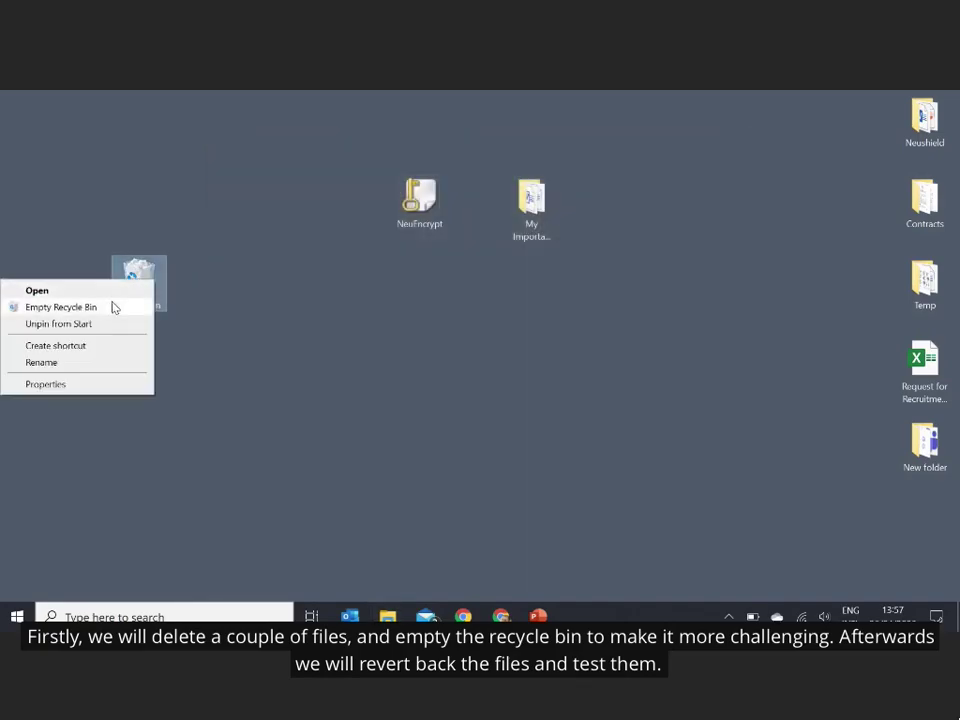
click(113, 306)
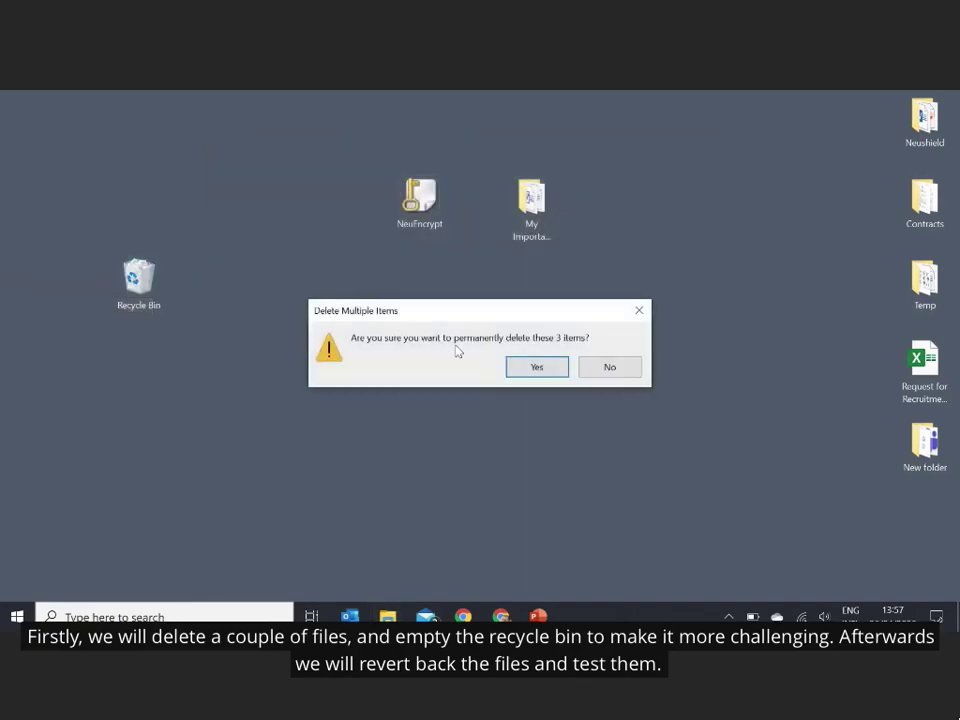
click(538, 368)
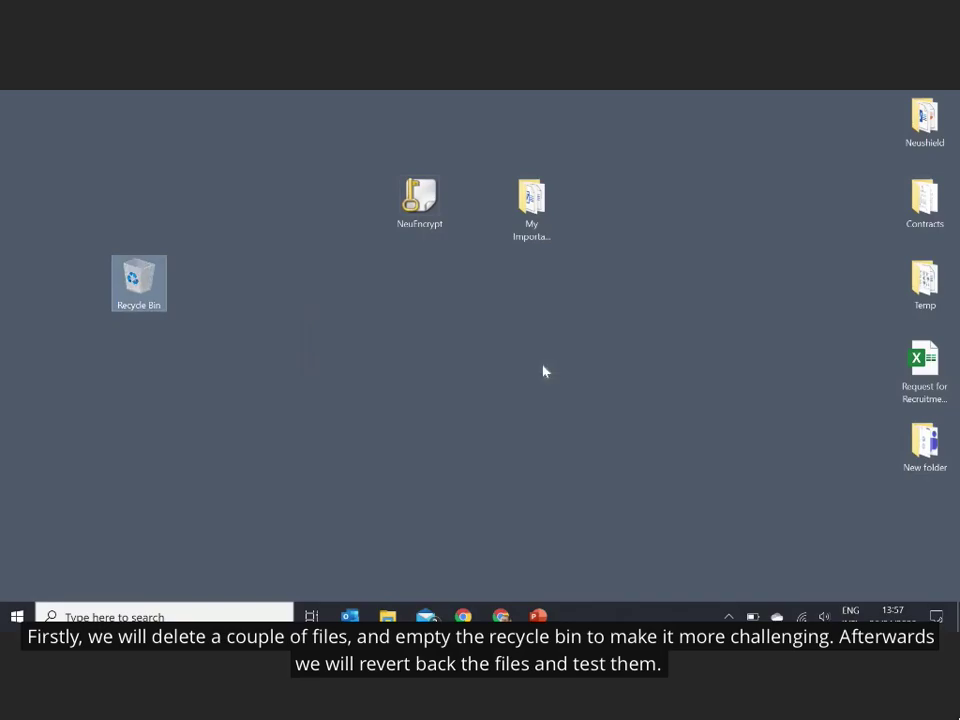
Examine which files remain in the My Important Files folder after the deletion
click(536, 222)
double_click(536, 222)
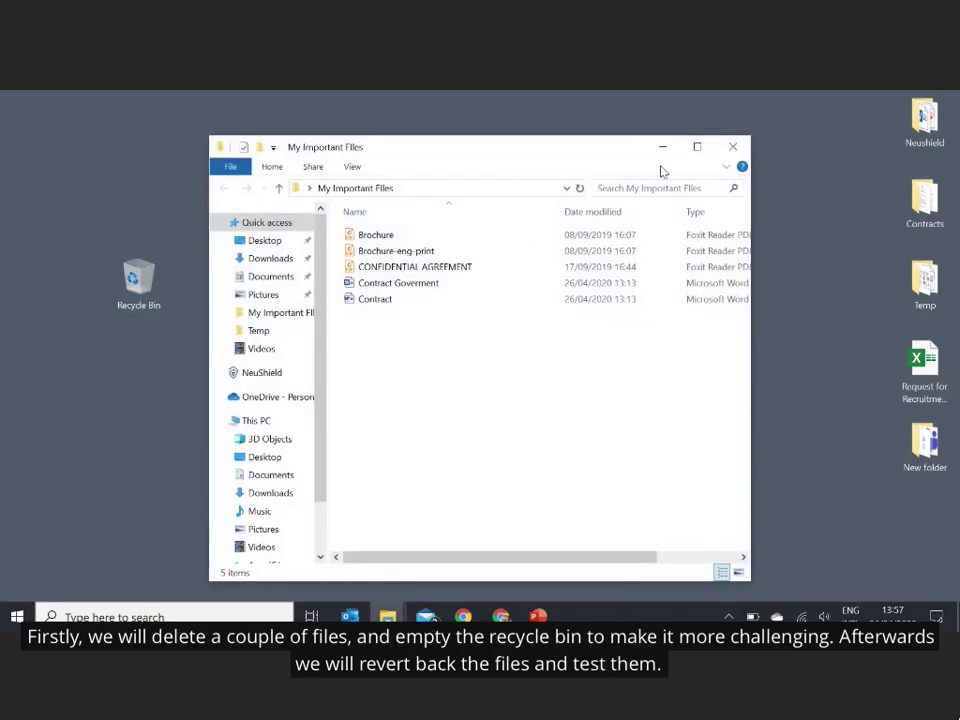
click(740, 149)
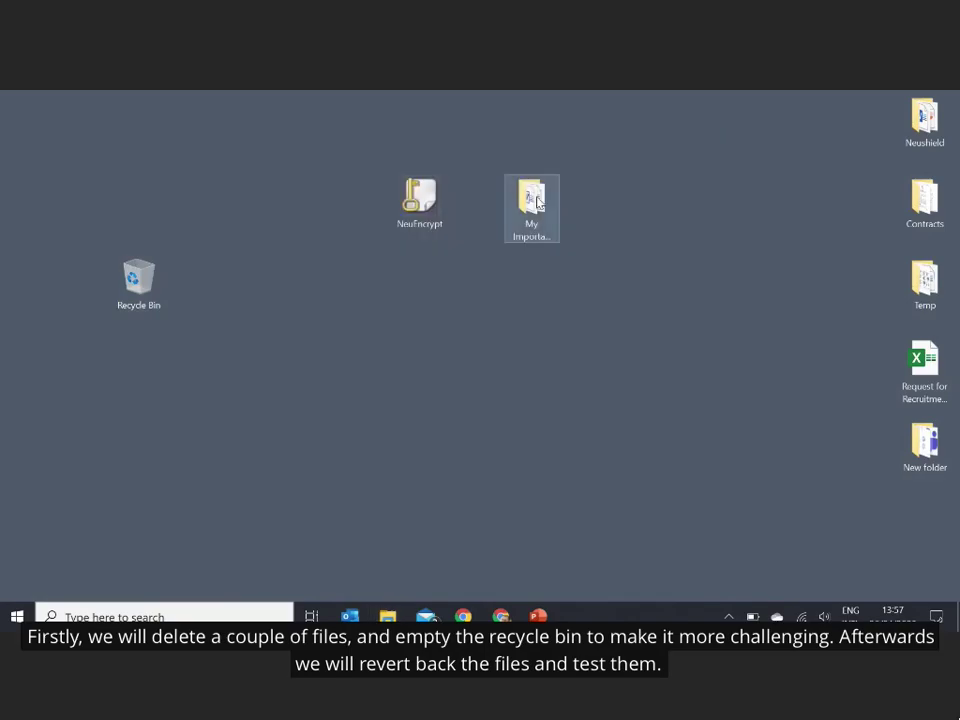
Revert the deletions in the My Important Files folder with NeuShield
right_click(536, 199)
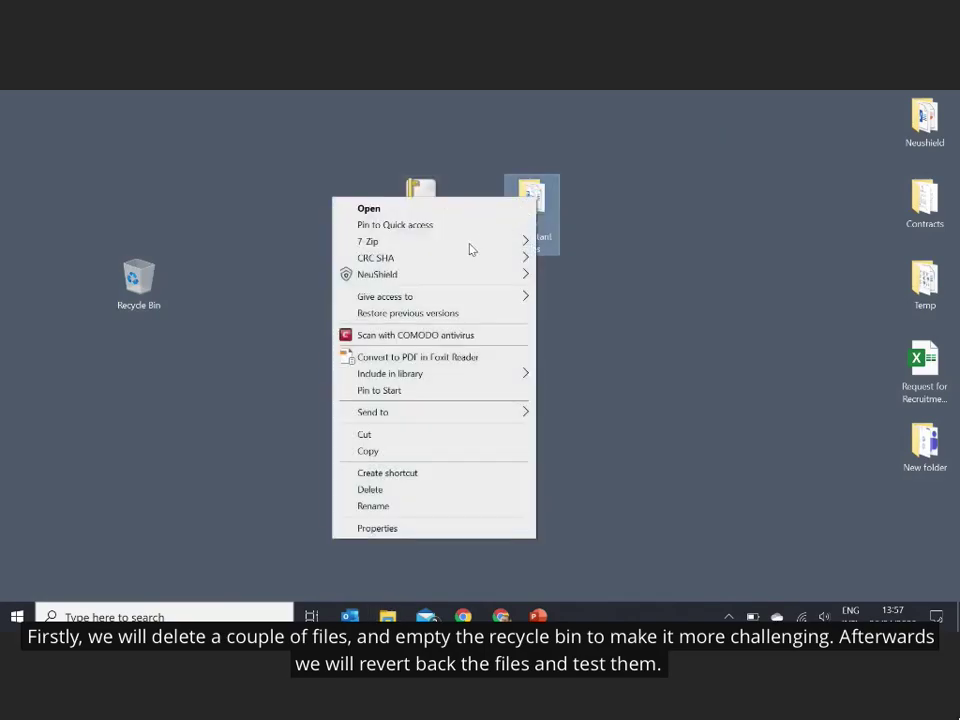
mouse_move(425, 278)
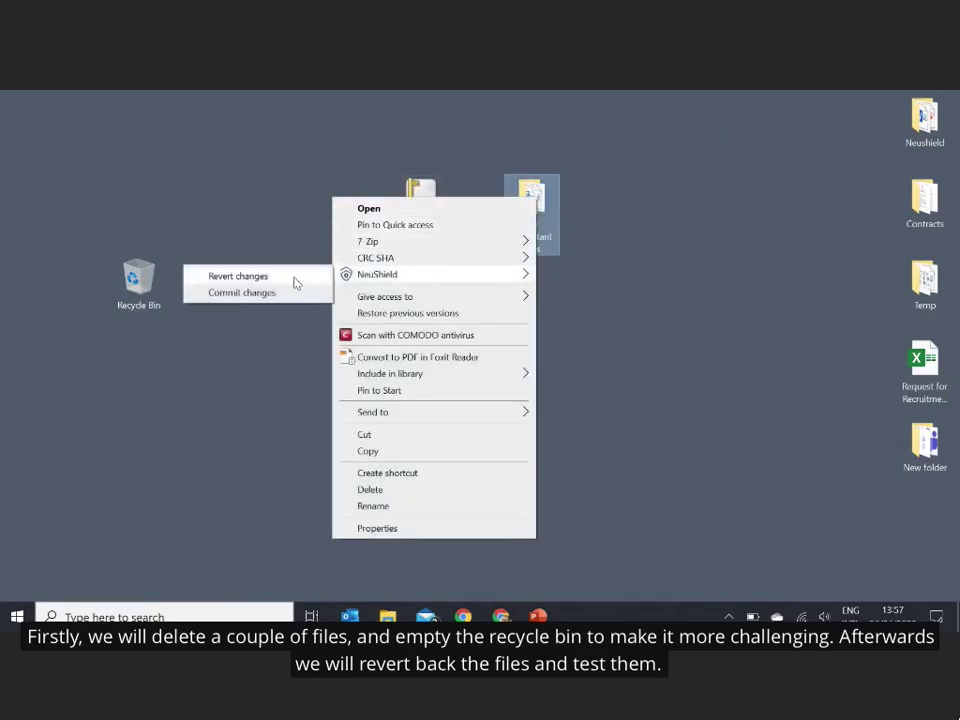
click(294, 278)
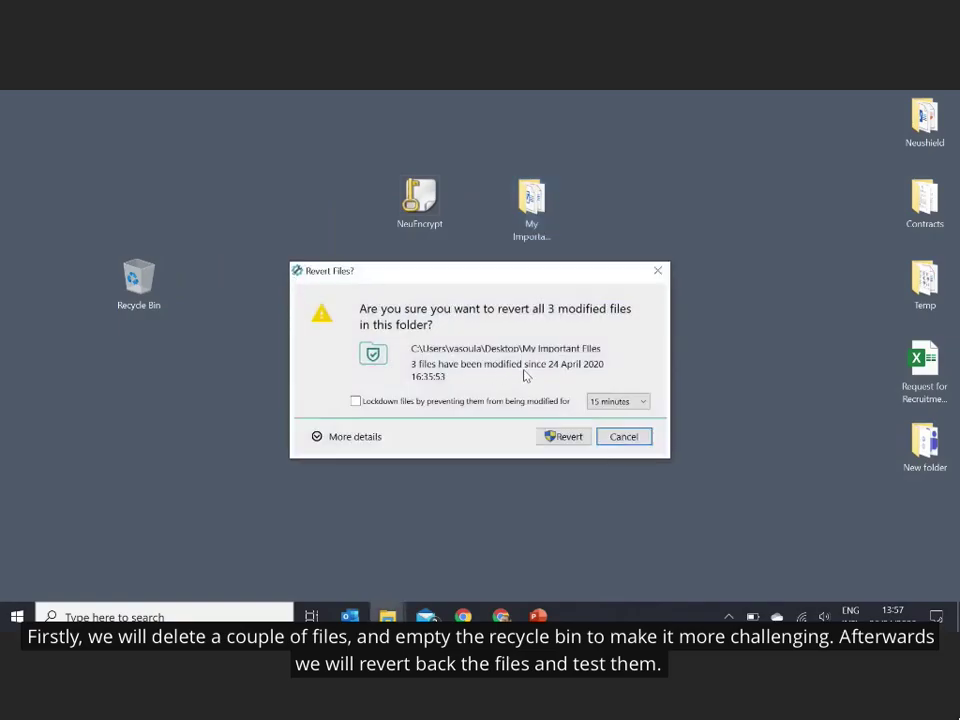
click(566, 437)
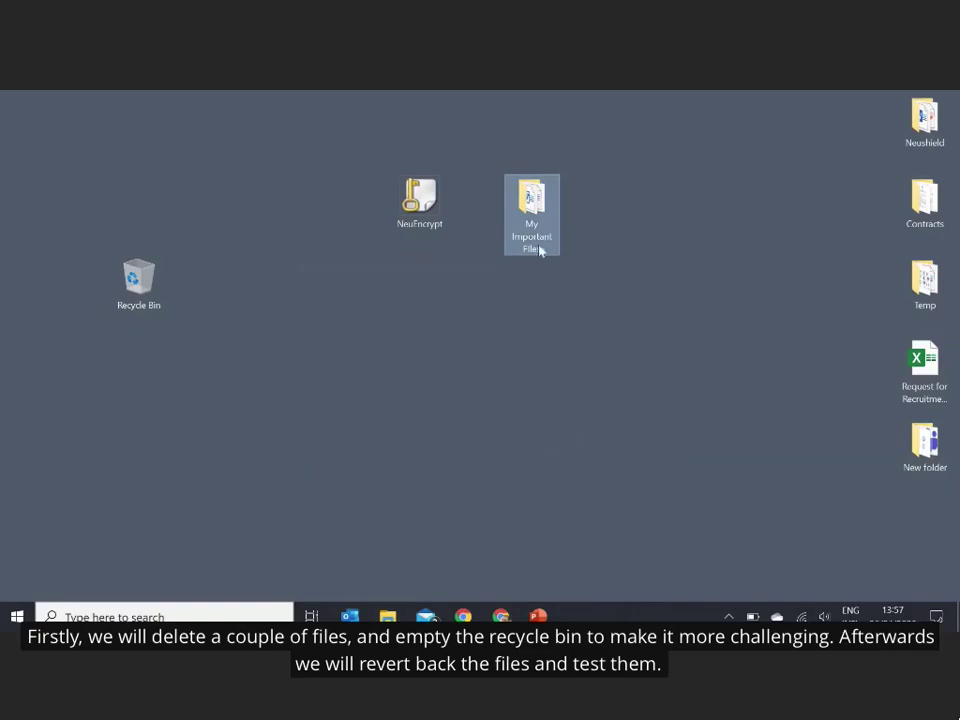
Check the recovered files in My Important Files and open Product Sheet ENG to test it
double_click(537, 217)
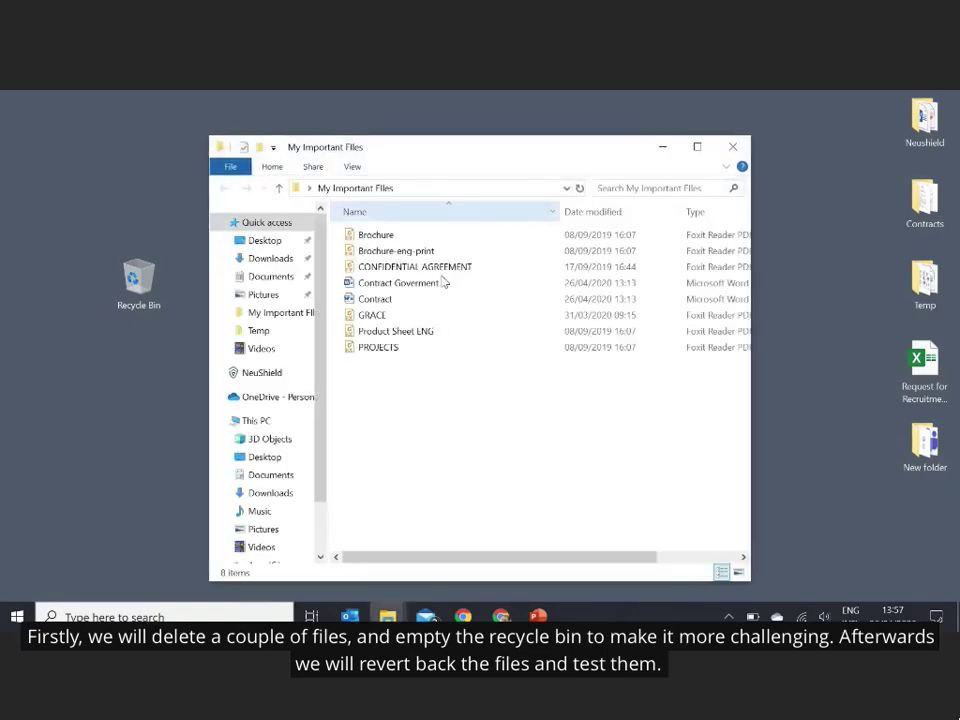
click(392, 332)
double_click(390, 333)
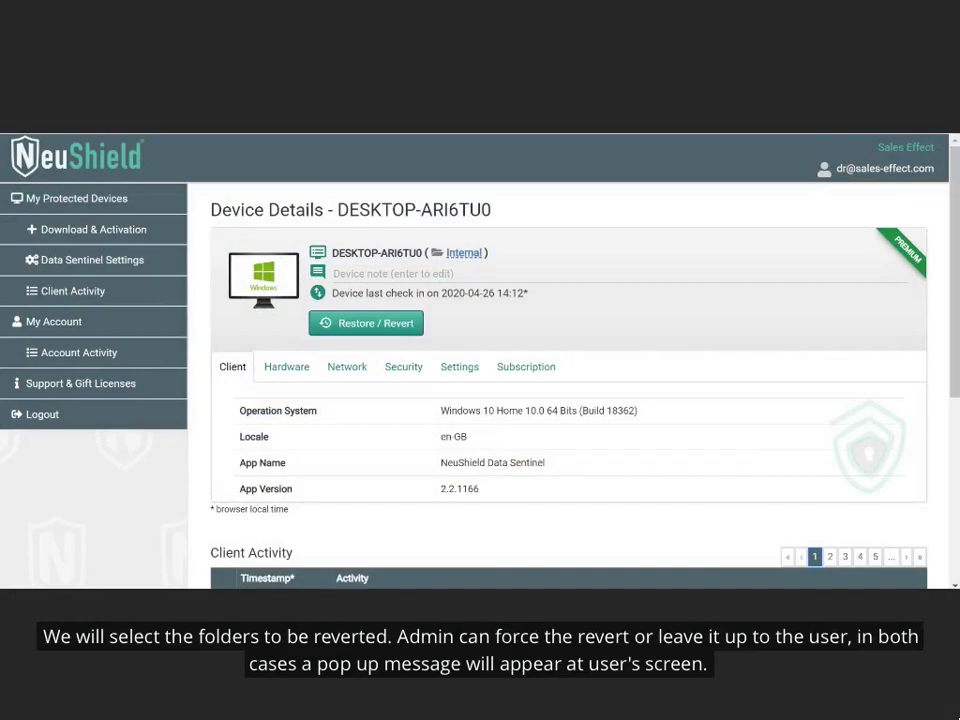
Start a remote recovery for the DESKTOP-ARI6TU0 device using the Revert Files mode
click(380, 326)
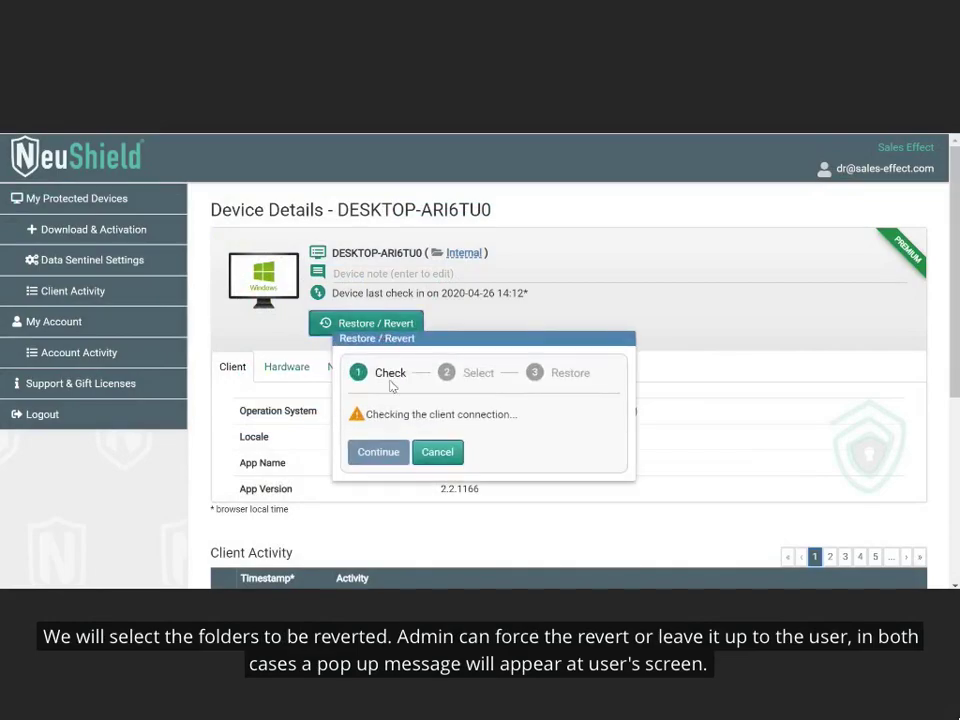
click(362, 480)
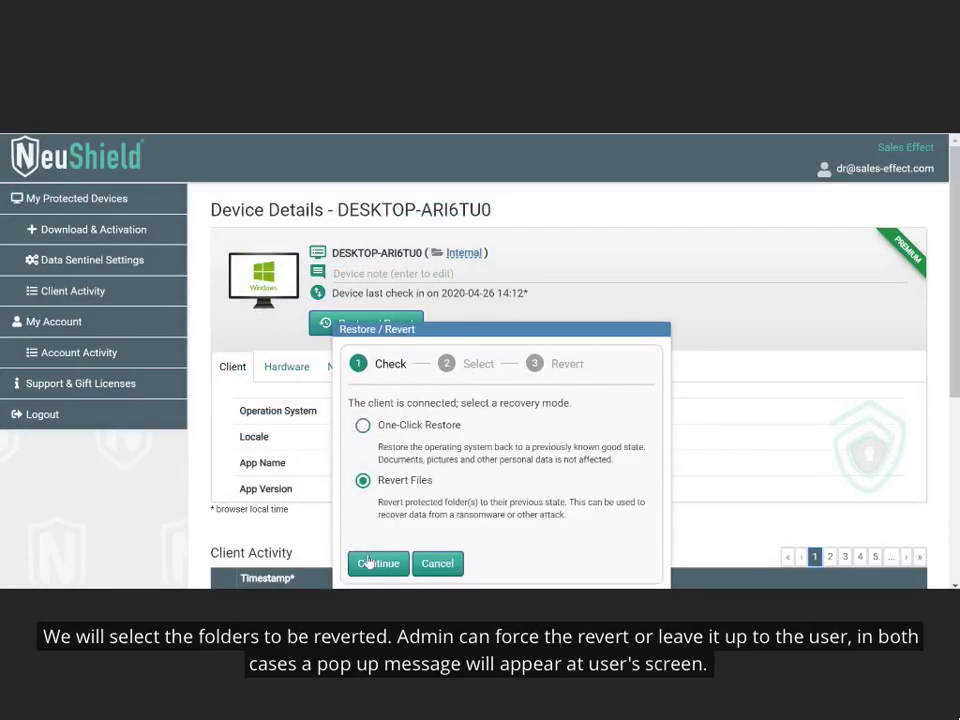
click(369, 564)
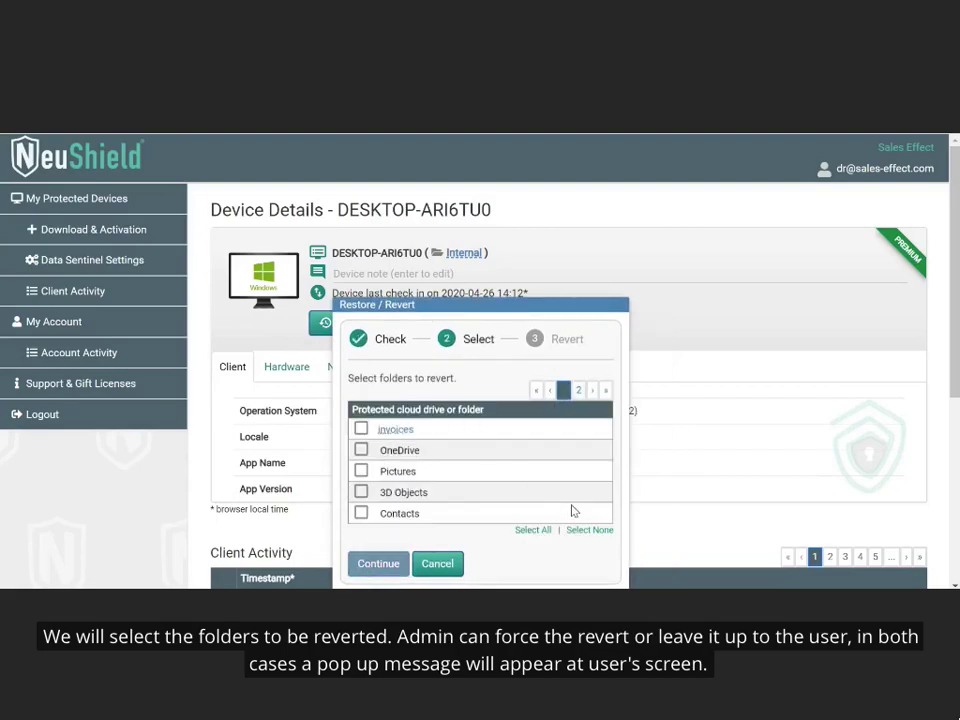
click(542, 530)
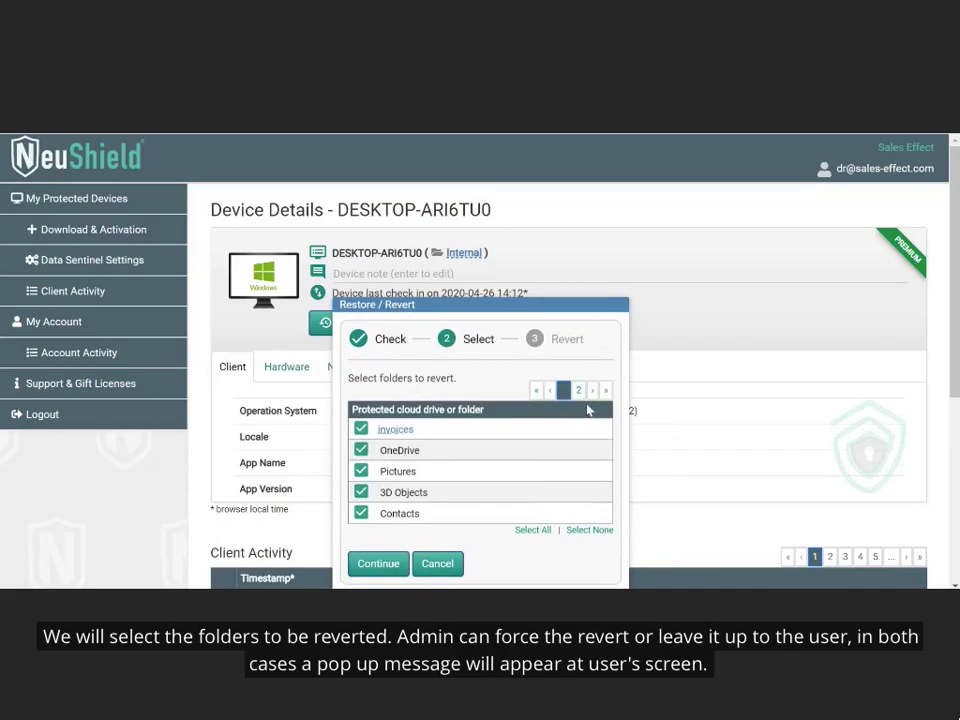
click(578, 390)
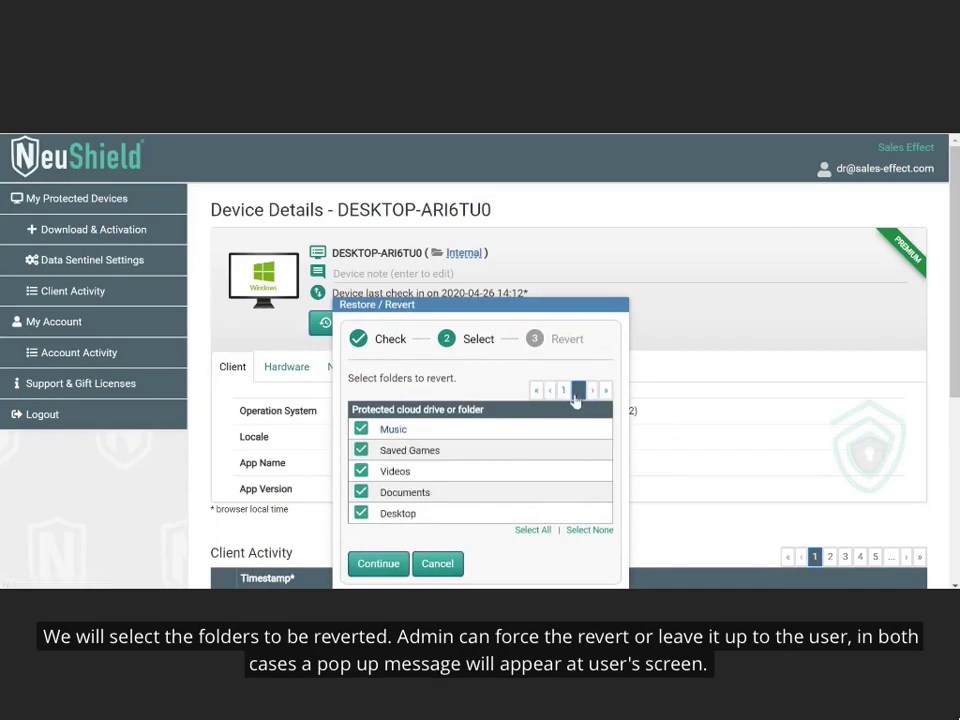
click(546, 394)
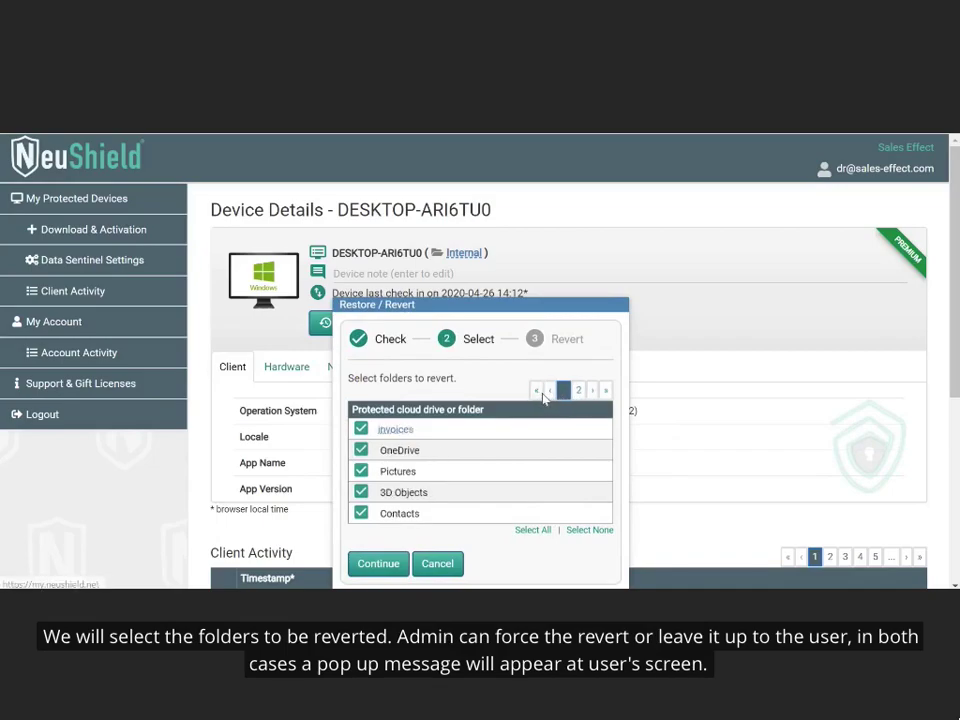
click(581, 533)
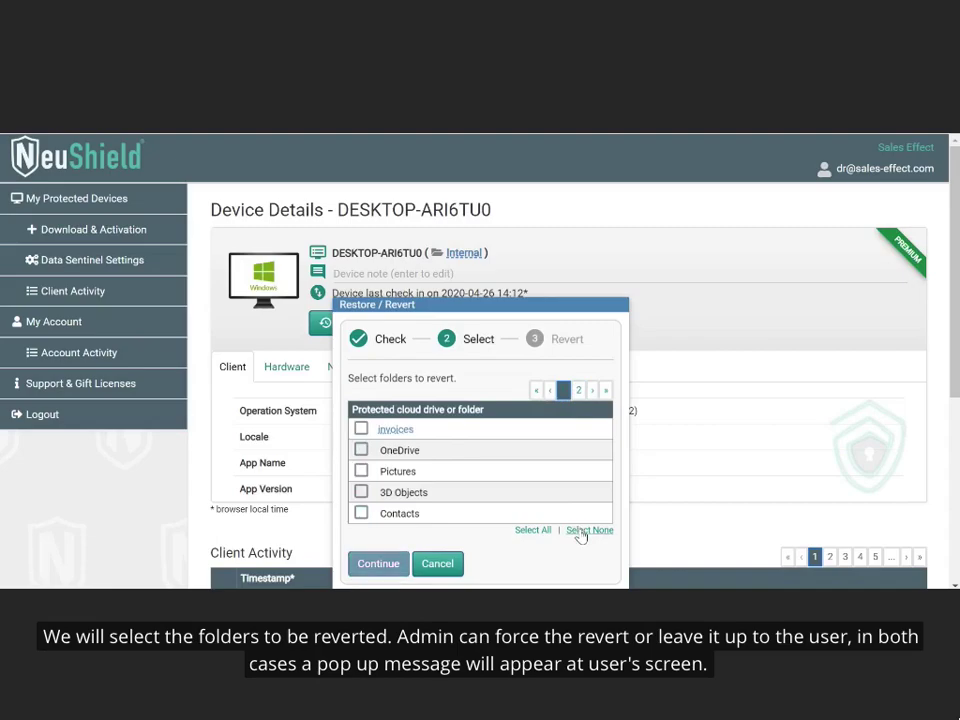
Choose only the Videos folder for the revert and proceed to the revert options
click(578, 390)
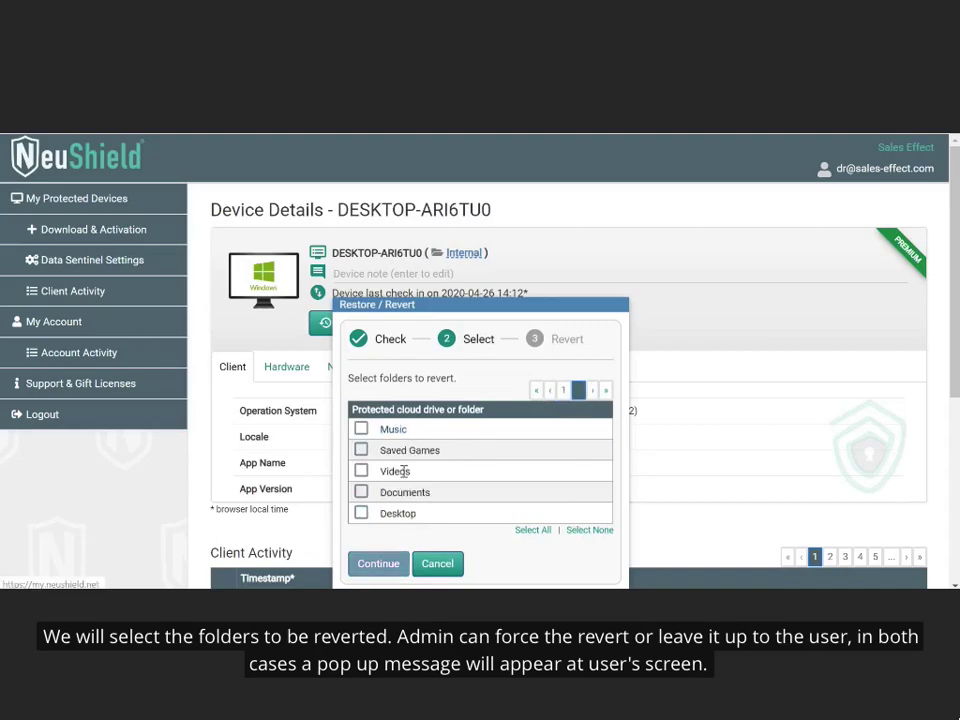
click(361, 471)
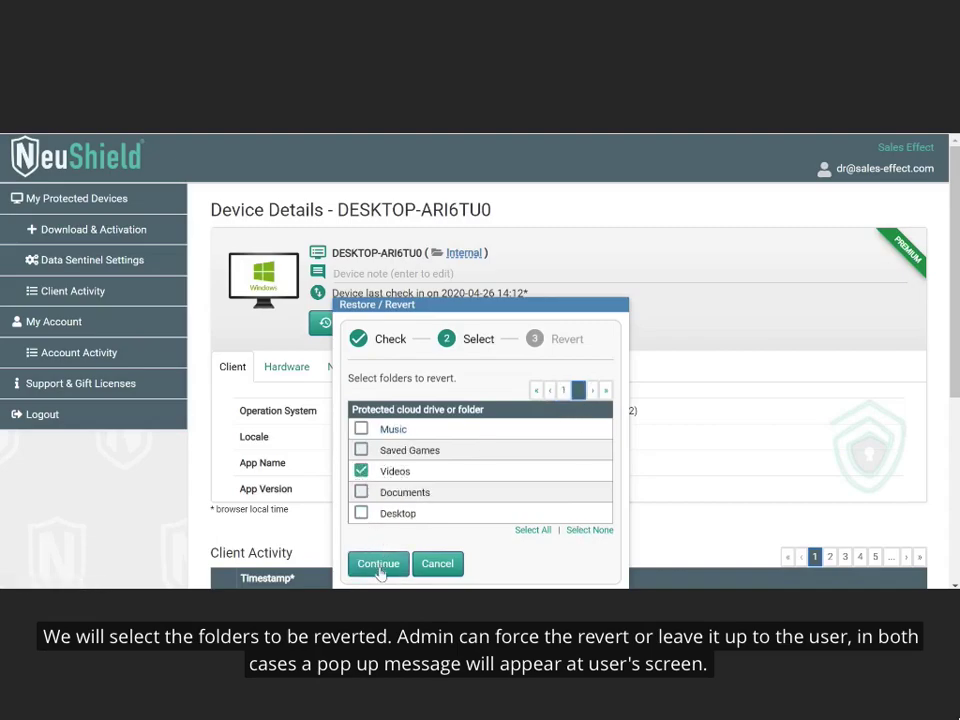
click(379, 566)
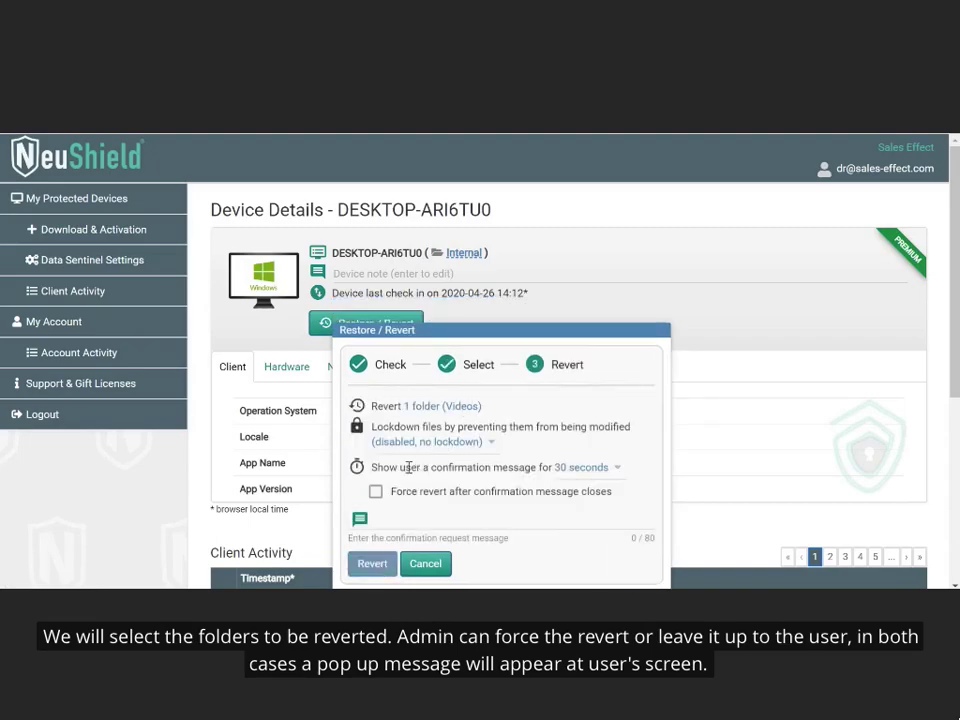
click(484, 446)
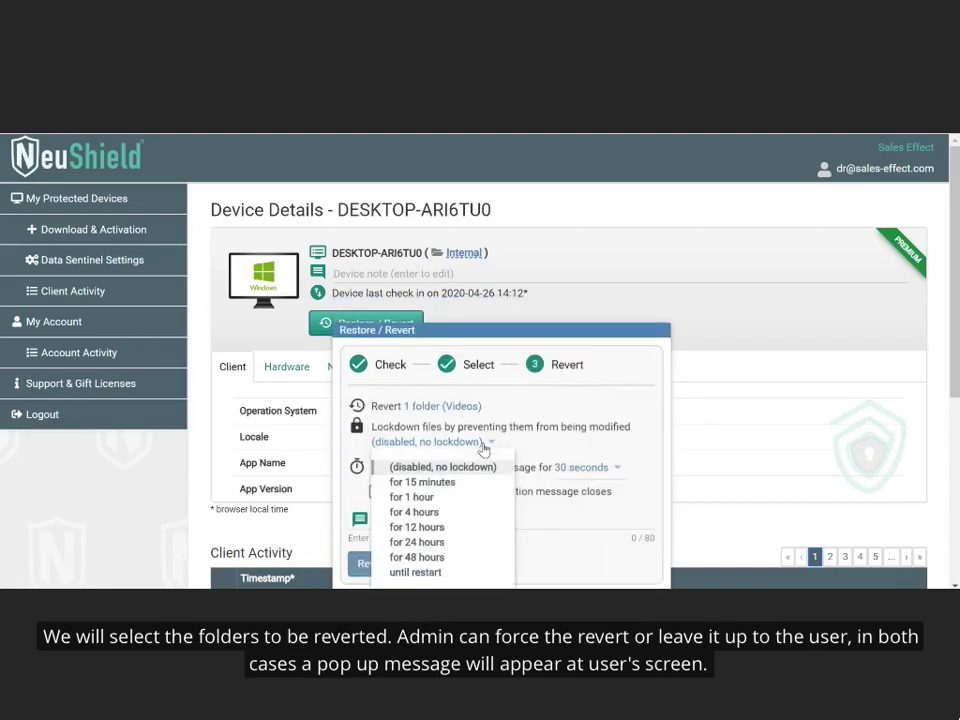
click(551, 453)
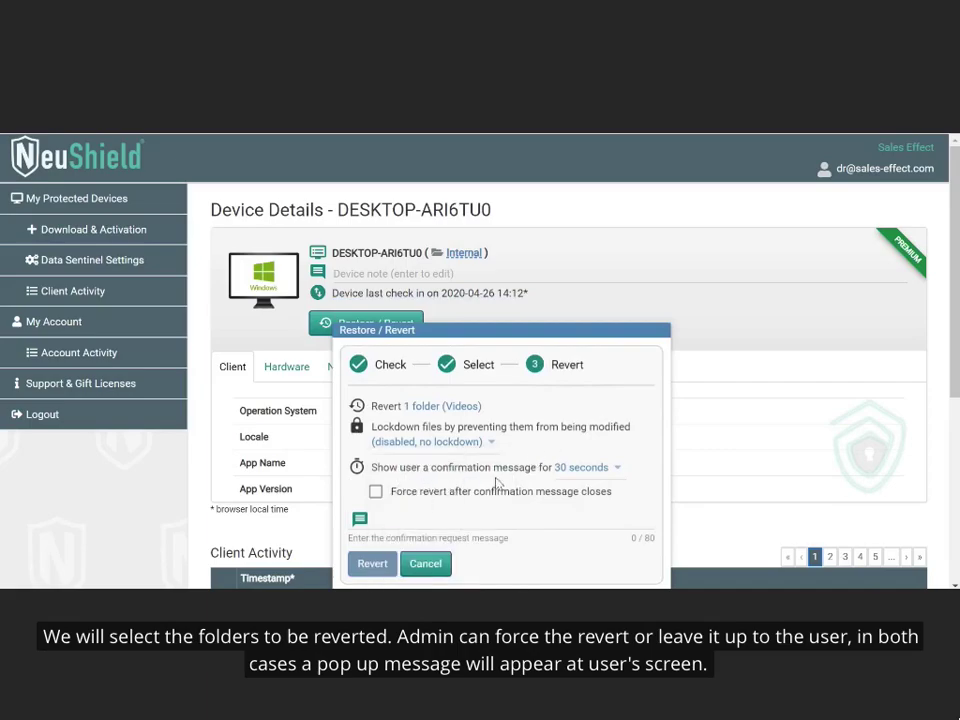
click(379, 493)
click(382, 495)
Send the Videos revert request with the message "Please revert your videos!" and accept it in the device's Remote Revert Confirmation
click(409, 520)
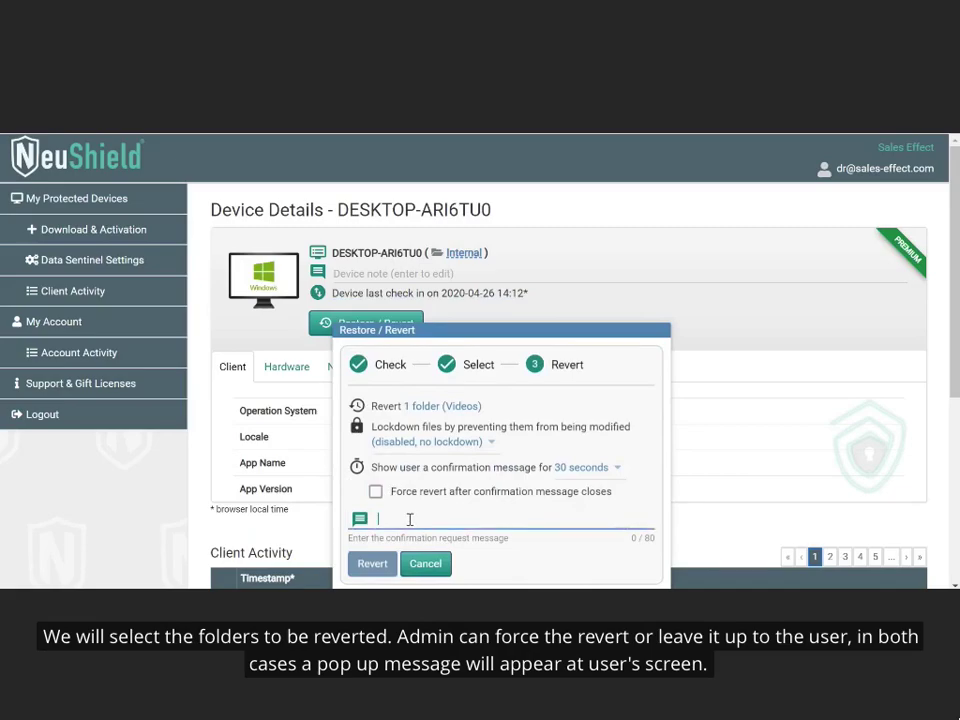
text(Please)
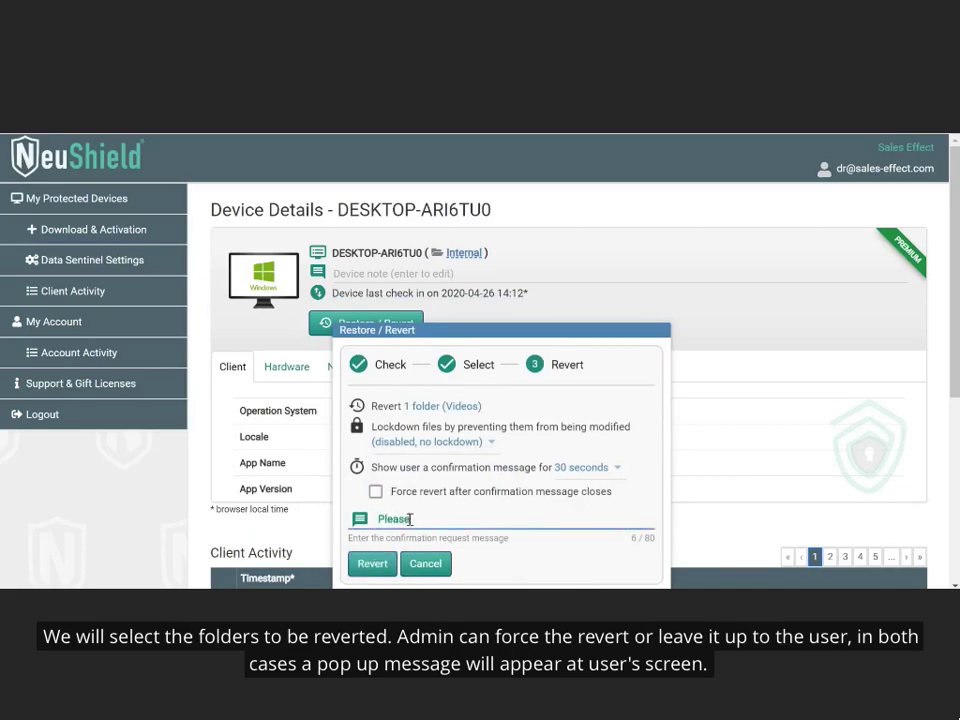
text( revert your videos!)
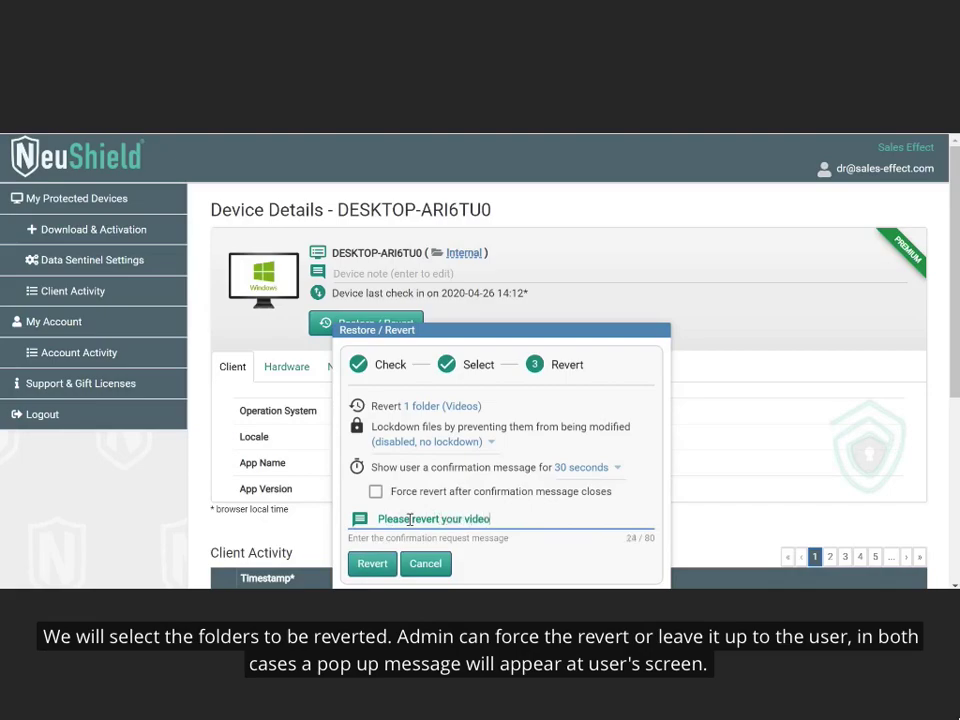
click(373, 563)
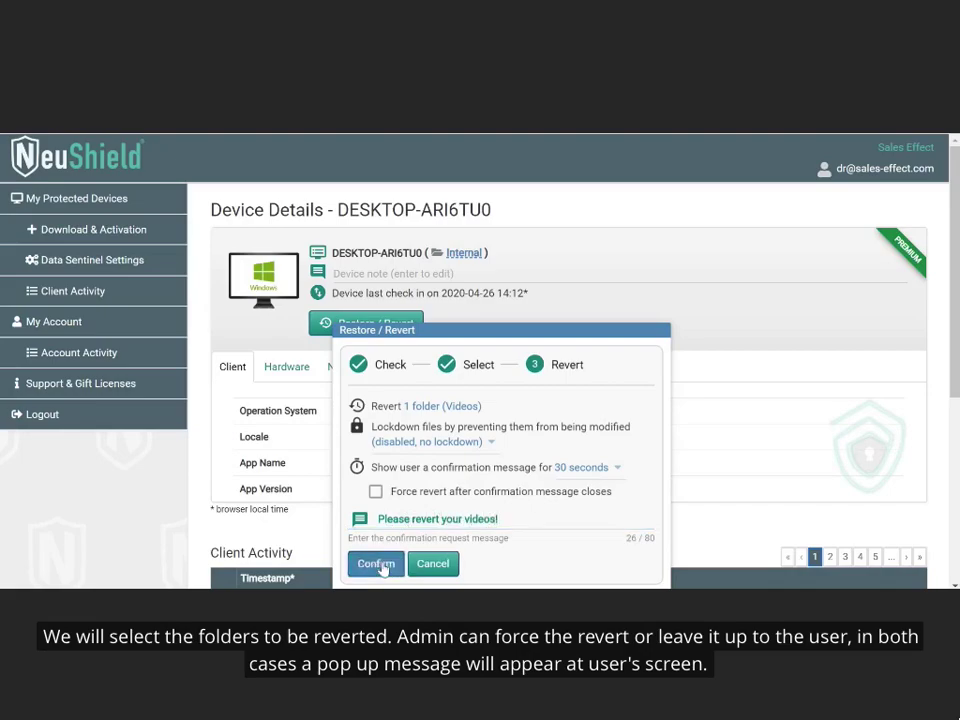
click(384, 564)
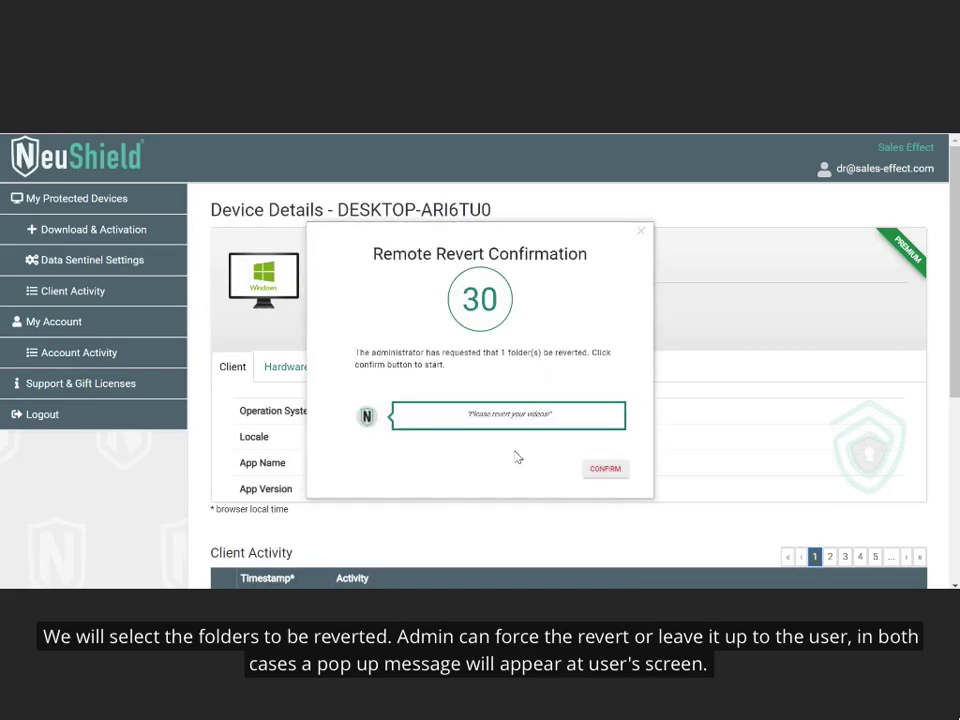
click(608, 471)
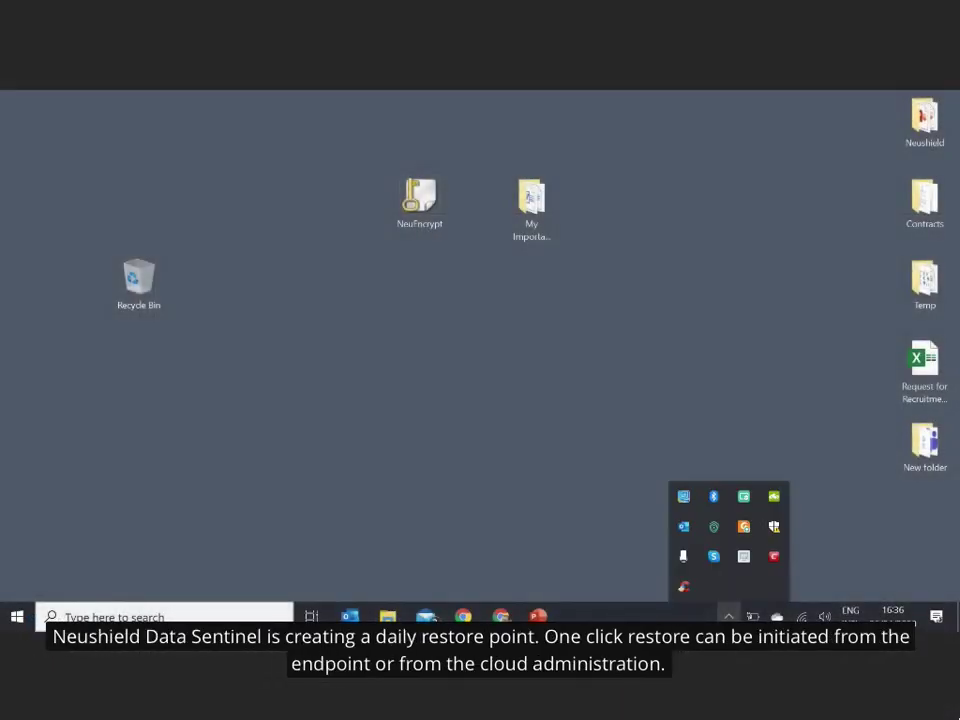
Try One-Click Restore from NeuShield Explorer on the endpoint, cancel the machine restore and close Data Sentinel
click(713, 526)
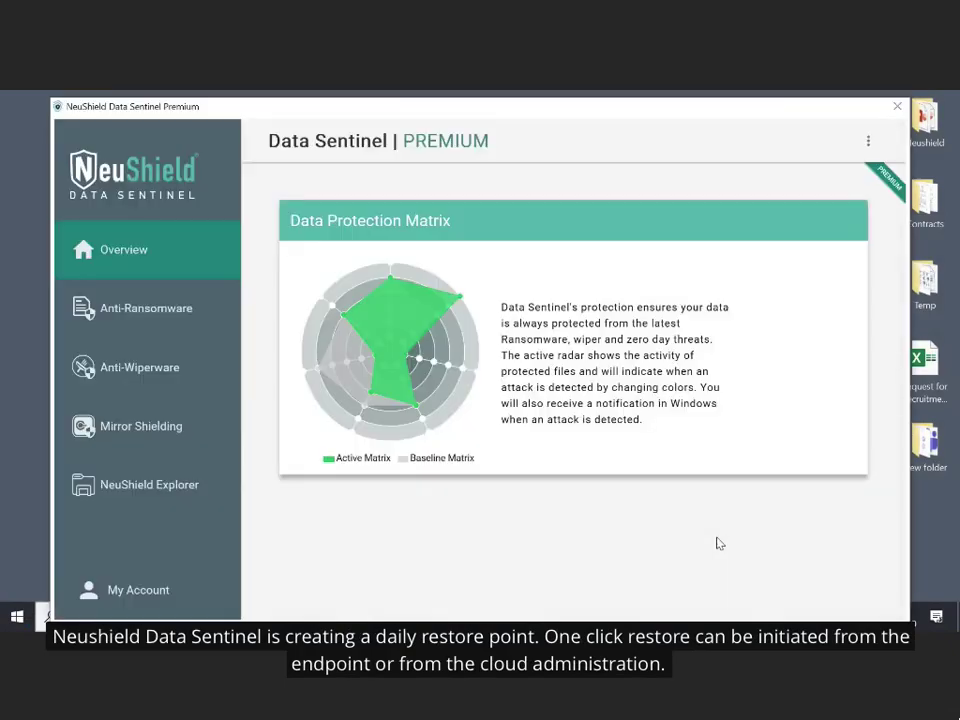
click(170, 484)
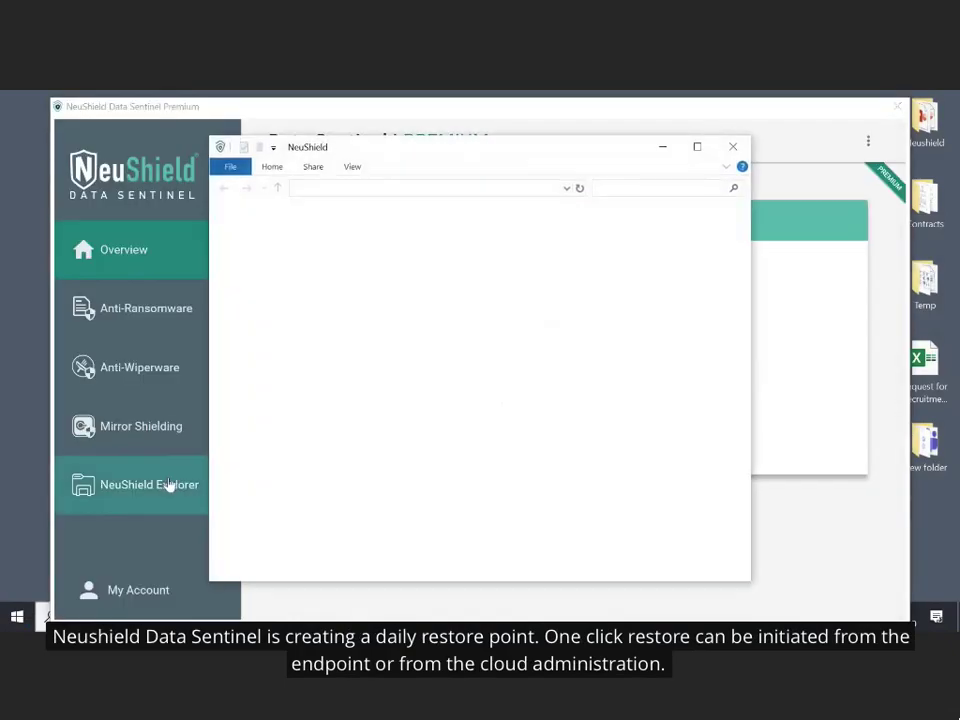
click(369, 478)
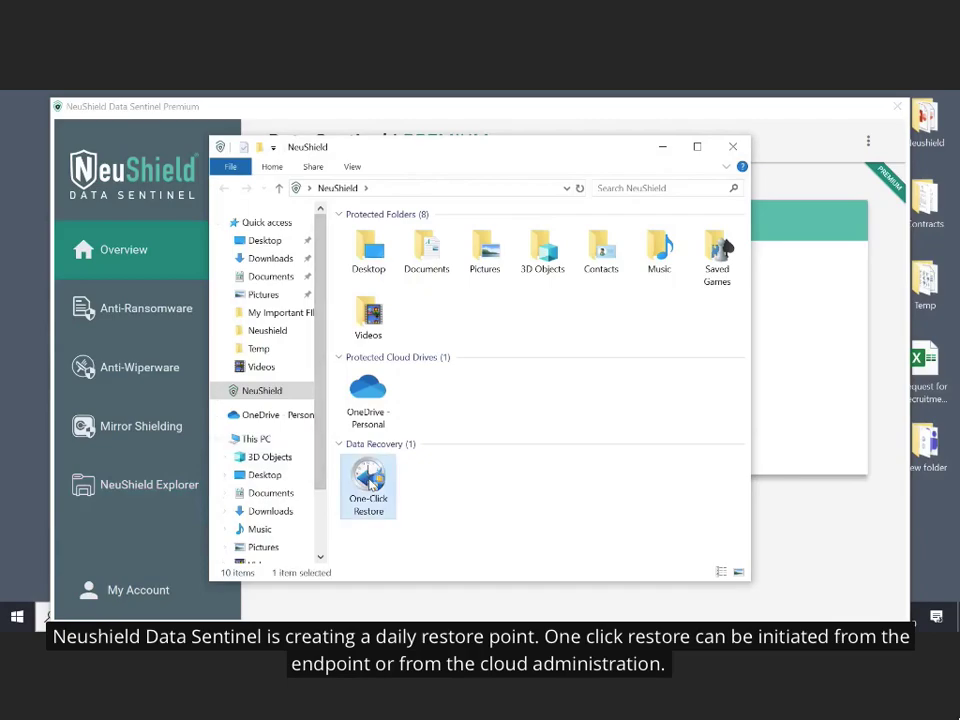
double_click(369, 478)
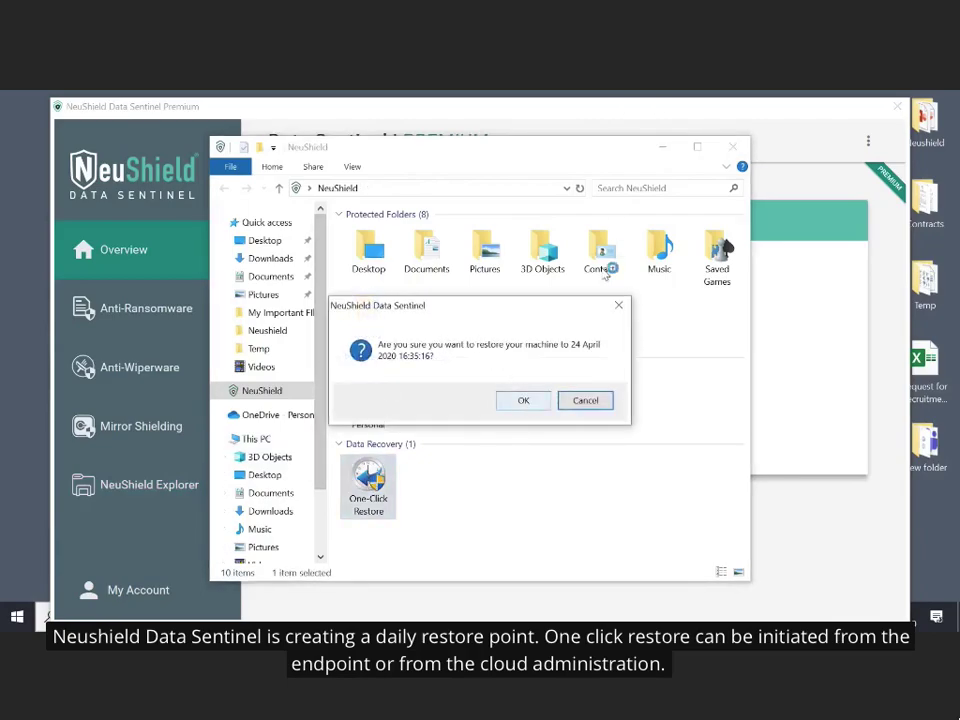
click(603, 396)
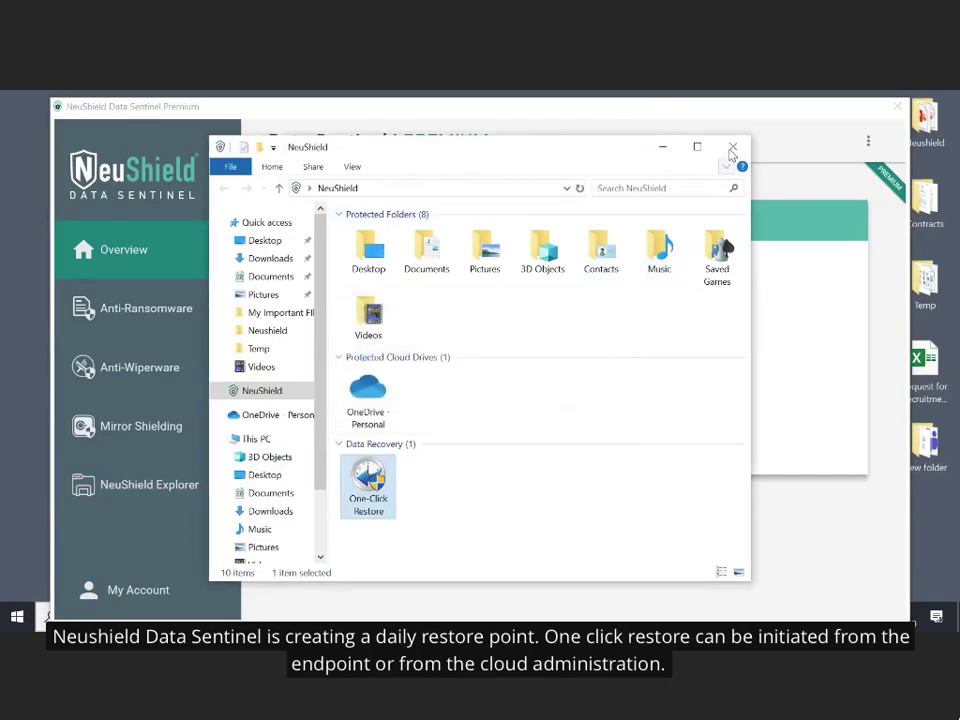
click(732, 147)
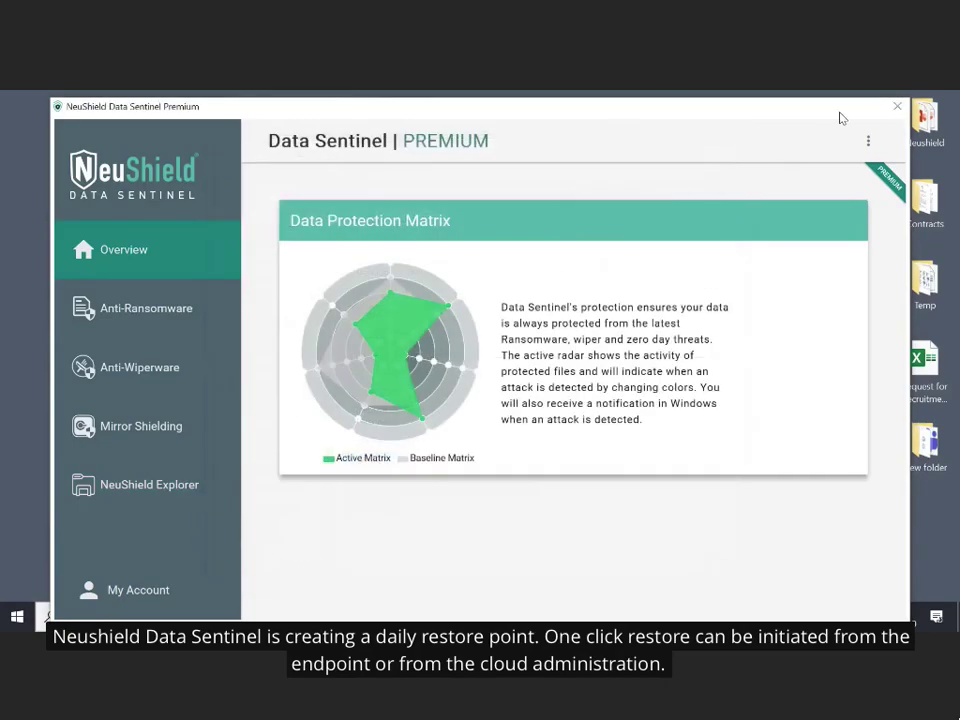
click(895, 108)
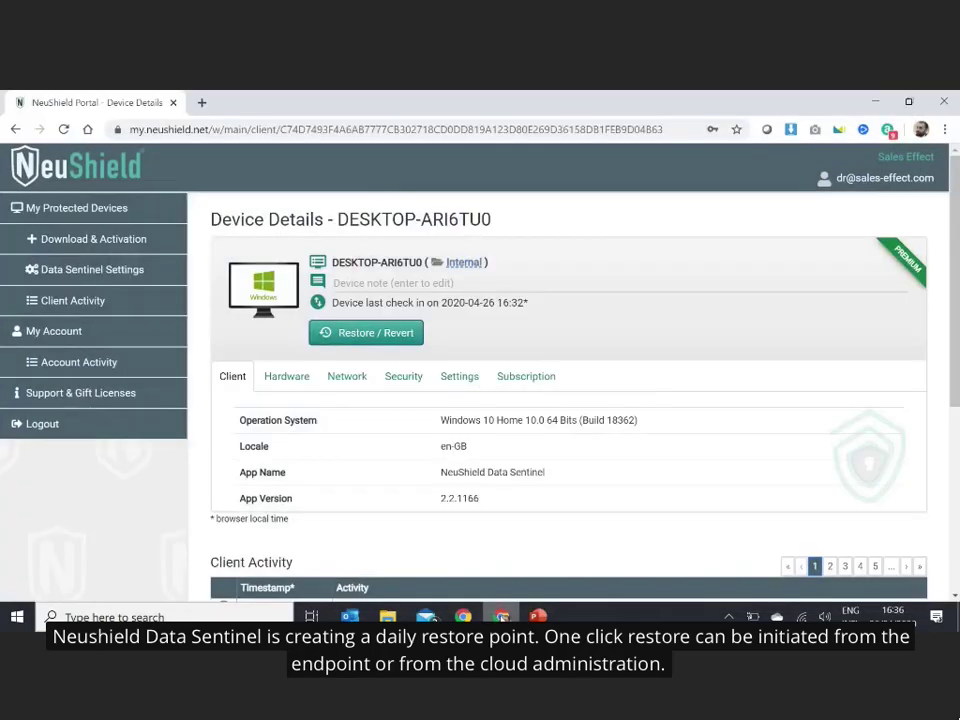
click(370, 334)
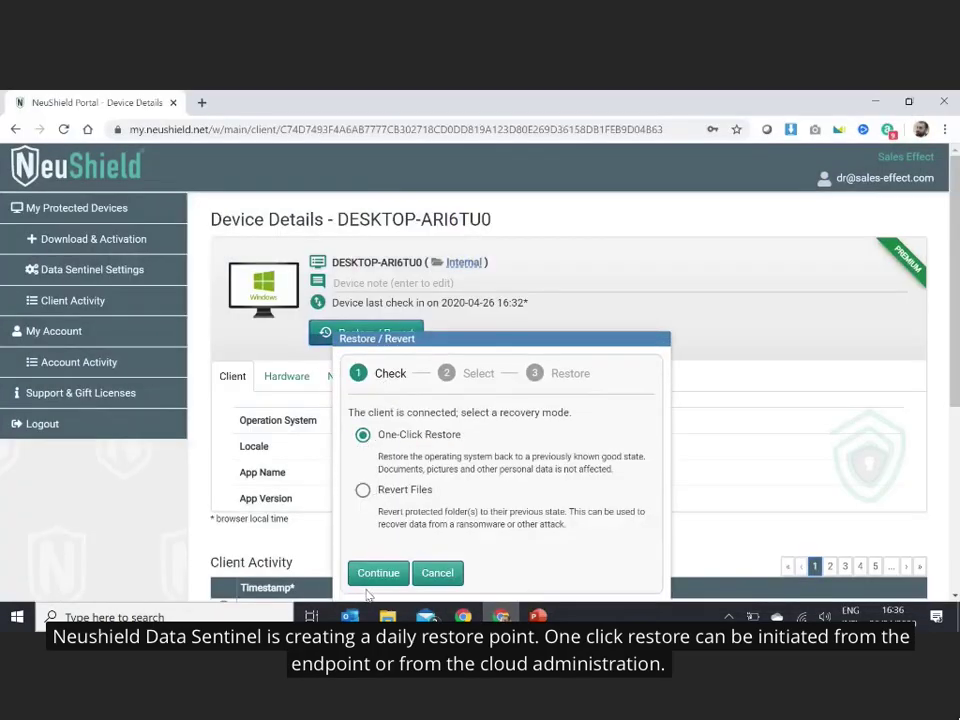
click(378, 574)
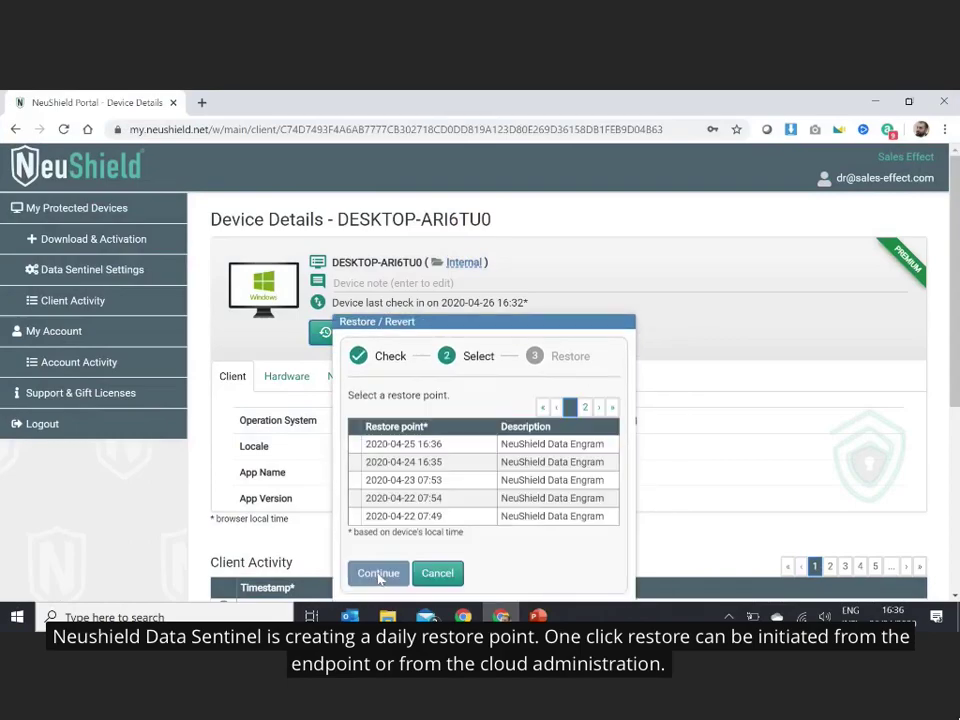
click(409, 446)
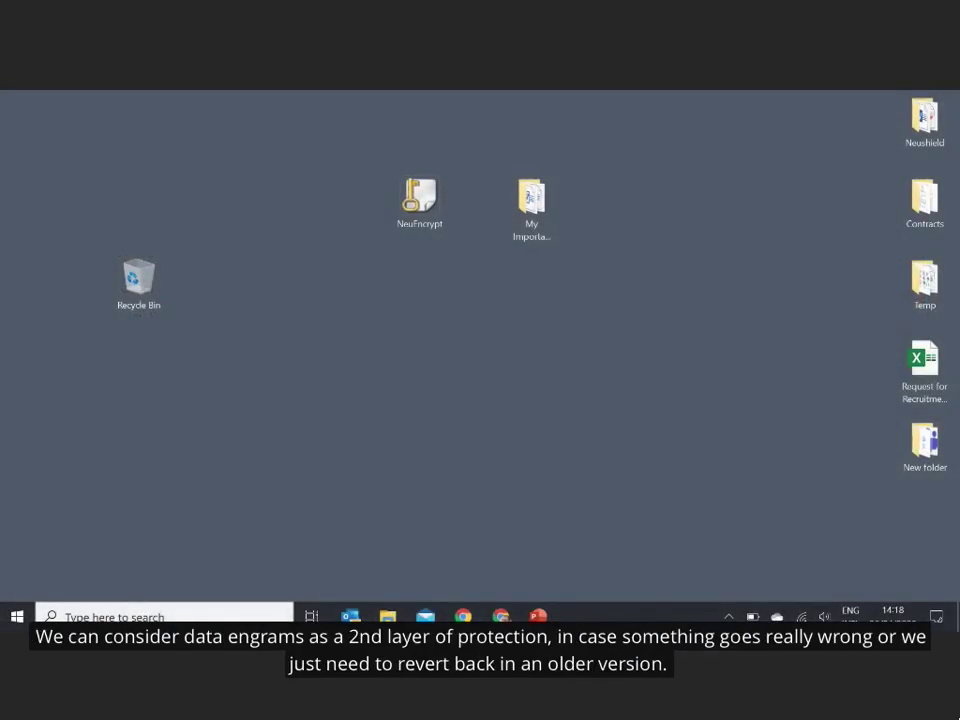
Inspect the Data Engrams revision history of Data Sentinel v2.0 Technical 06-26-19 in the desktop Neushield folder
double_click(926, 118)
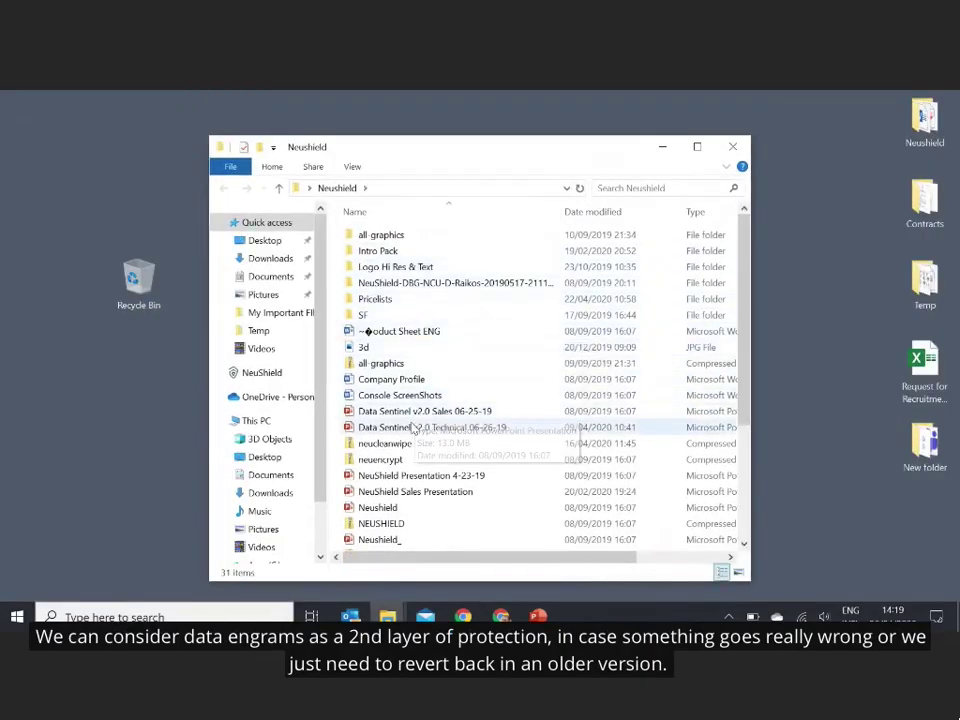
click(413, 427)
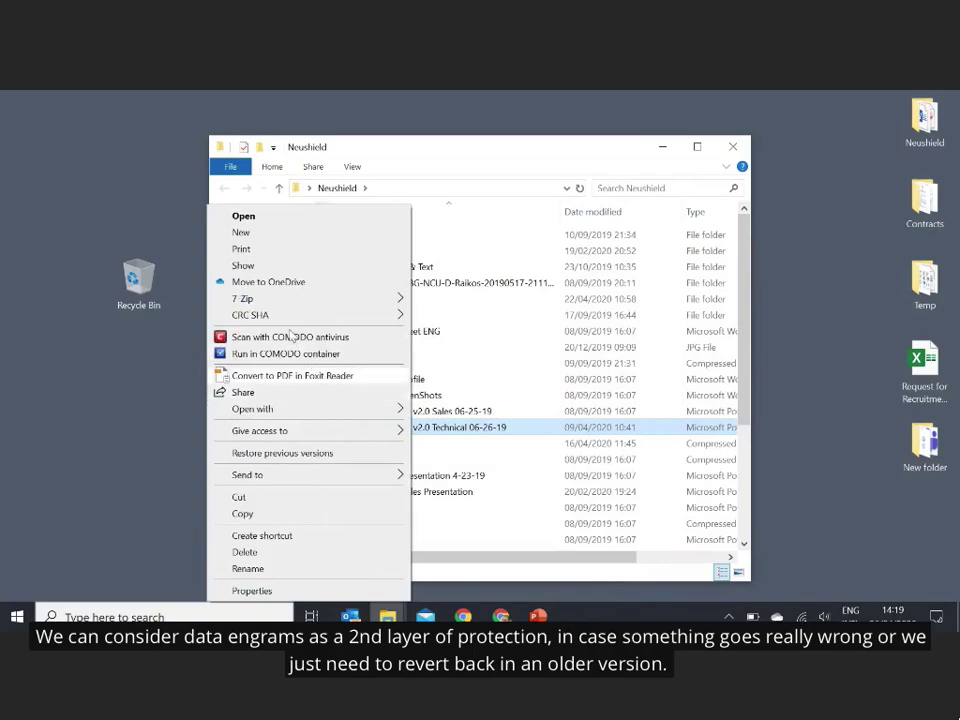
click(268, 594)
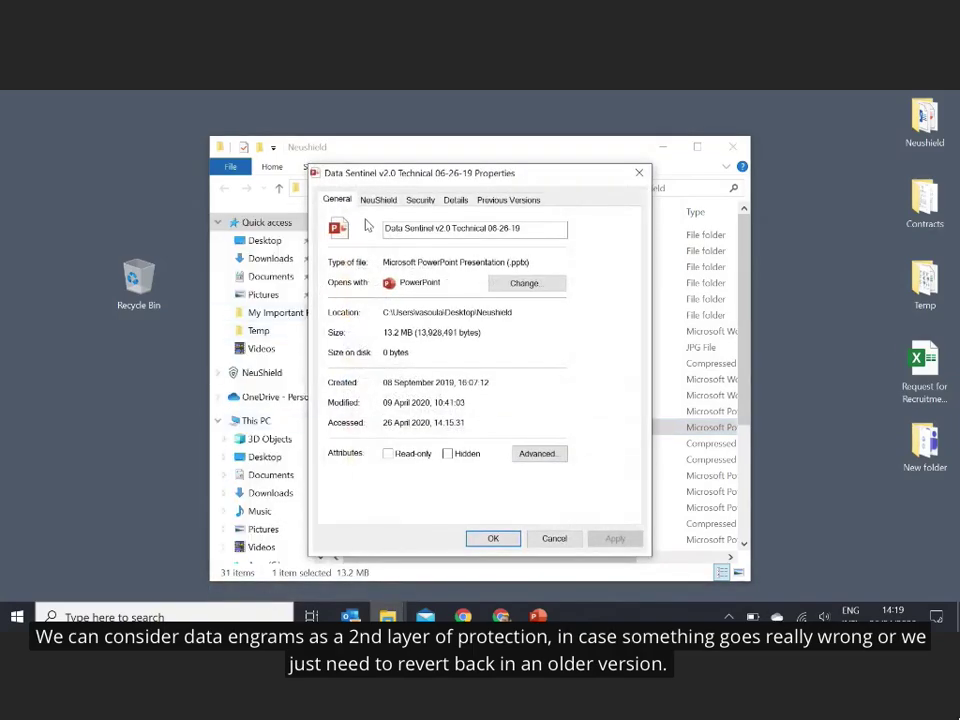
click(369, 205)
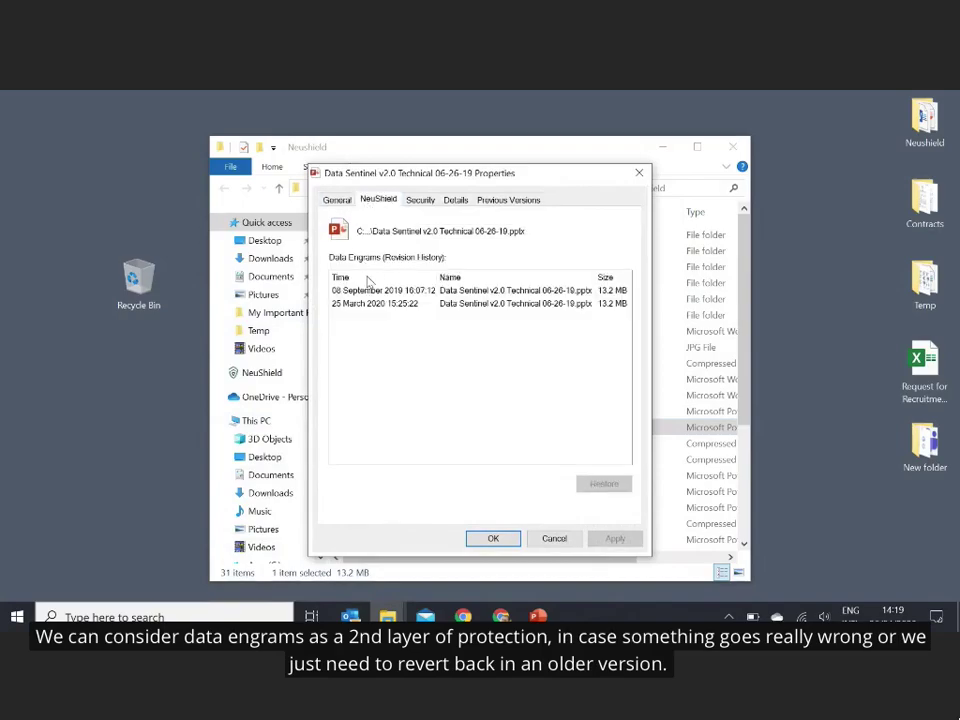
click(374, 291)
click(377, 304)
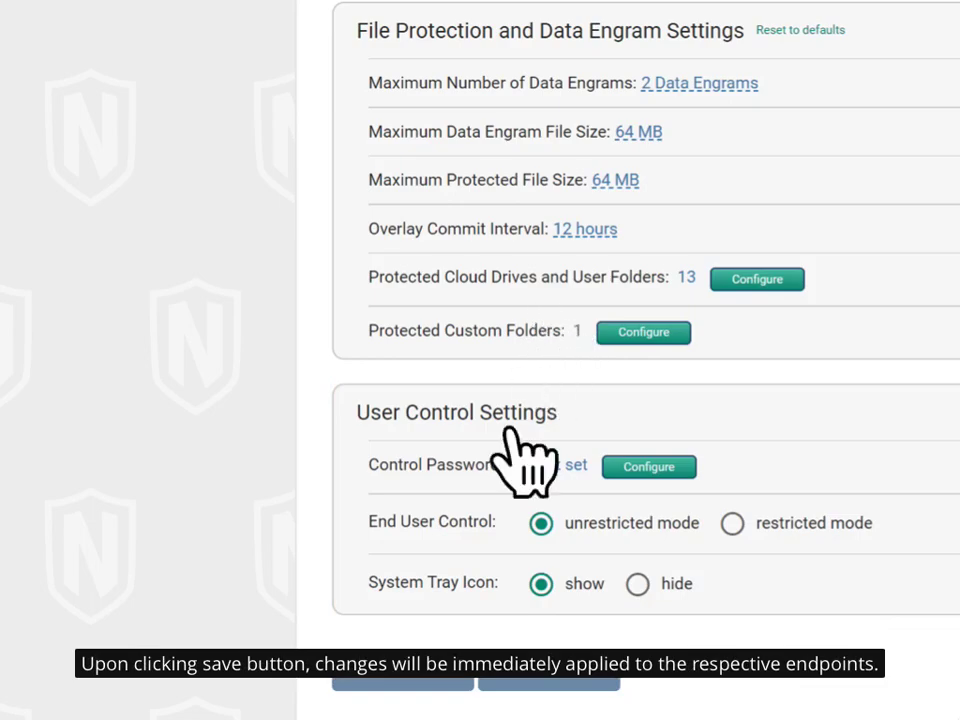
Save the file protection, Data Engram and user control settings in the admin portal
click(430, 675)
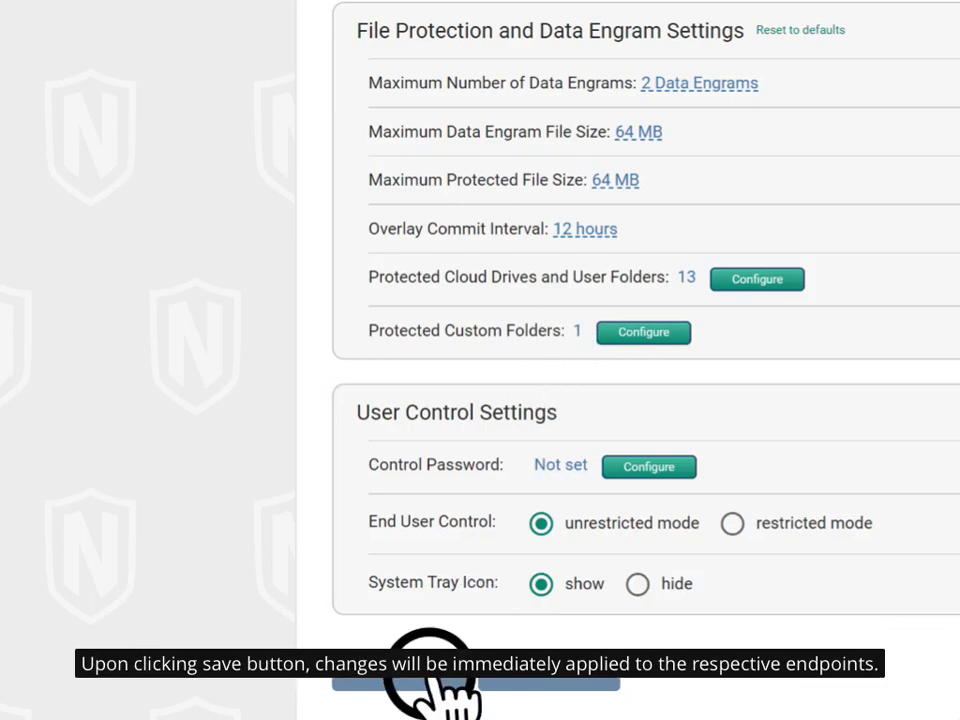